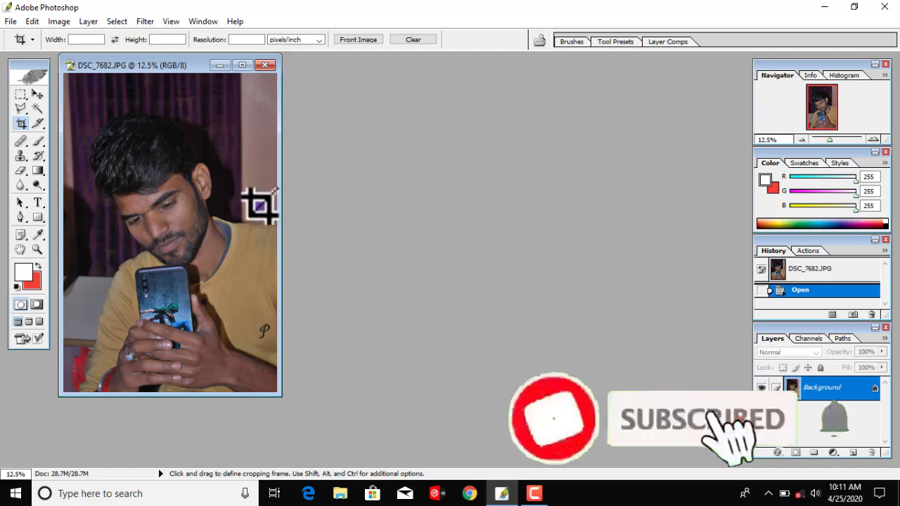
# Maximize the DSC_7682.JPG document window so the photo fills the workspace
pyautogui.click(242, 65)
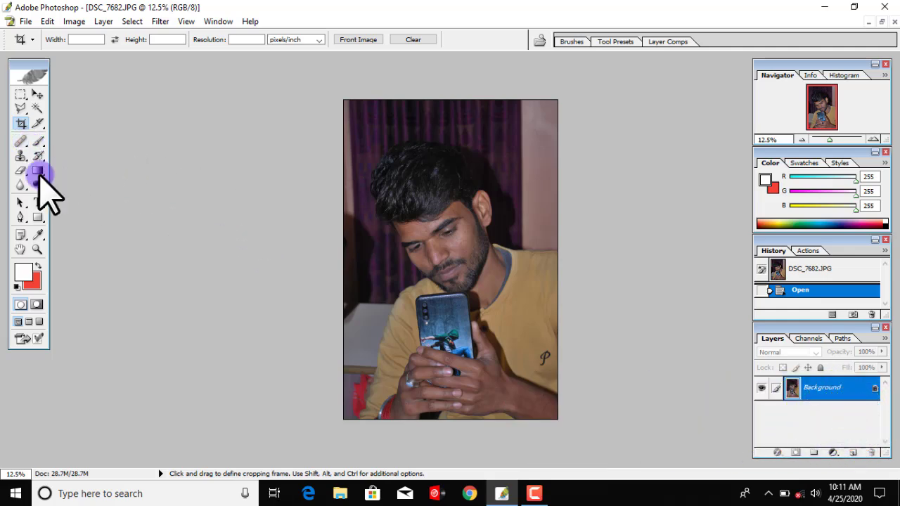
# Select the Patch Tool and zoom in on the man's face, beard and chin
pyautogui.moveTo(26, 144); pyautogui.dragTo(74, 156)
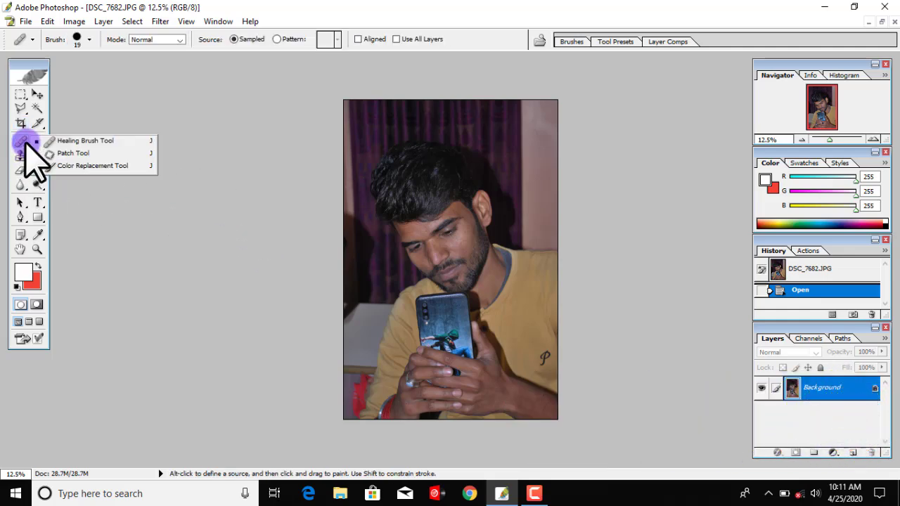
pyautogui.click(73, 156)
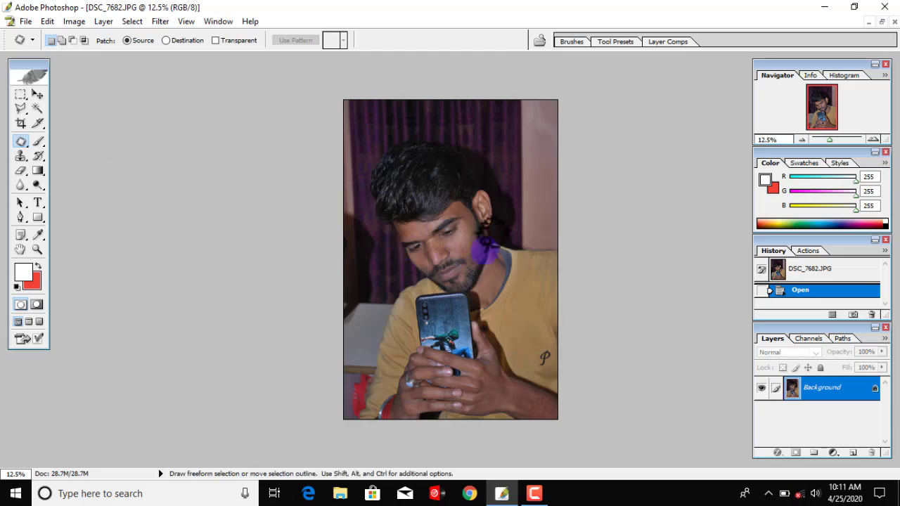
pyautogui.scroll(-1, 502, 201)
pyautogui.scroll(2, 506, 200)
pyautogui.scroll(2, 507, 200)
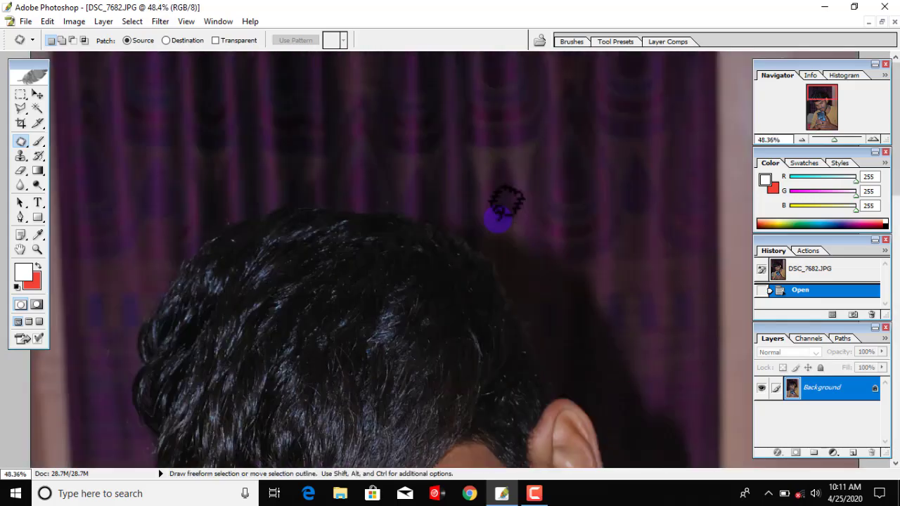
pyautogui.scroll(1, 507, 201)
pyautogui.moveTo(468, 291)
pyautogui.mouseDown()
pyautogui.moveTo(364, 105)
pyautogui.moveTo(406, 101)
pyautogui.mouseUp()
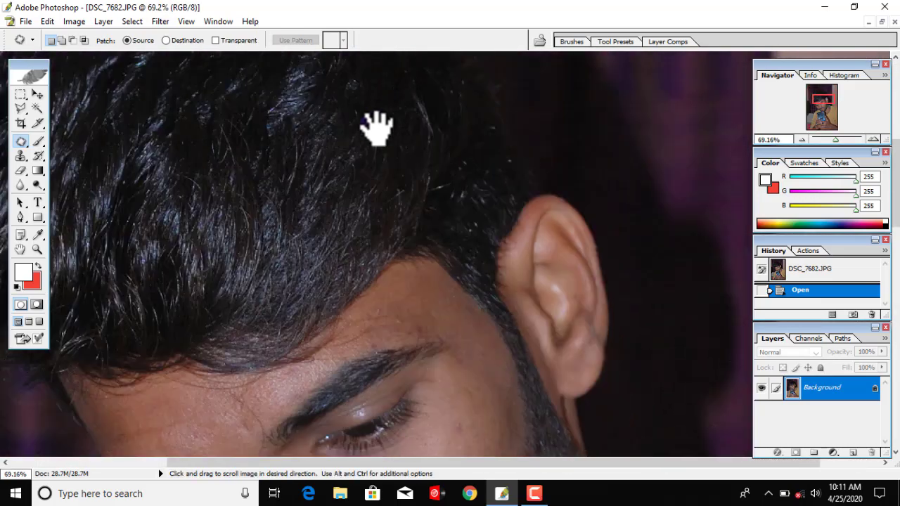
pyautogui.moveTo(381, 257); pyautogui.dragTo(448, 56)
pyautogui.moveTo(486, 295)
pyautogui.mouseDown()
pyautogui.moveTo(391, 191)
pyautogui.moveTo(391, 176)
pyautogui.mouseUp()
# Patch out the dark cheek blemish beside the beard with clean skin and deselect
pyautogui.click(432, 189)
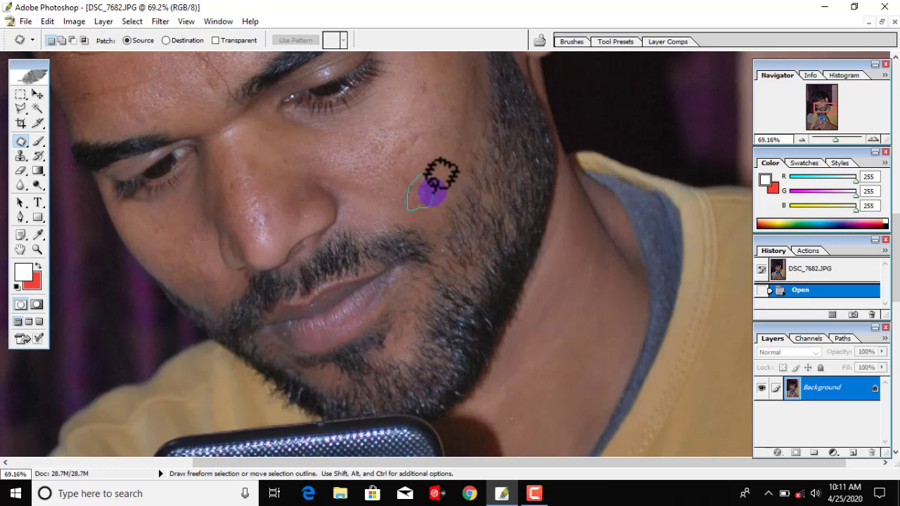
pyautogui.moveTo(432, 189)
pyautogui.mouseDown()
pyautogui.moveTo(420, 190)
pyautogui.moveTo(435, 182)
pyautogui.mouseUp()
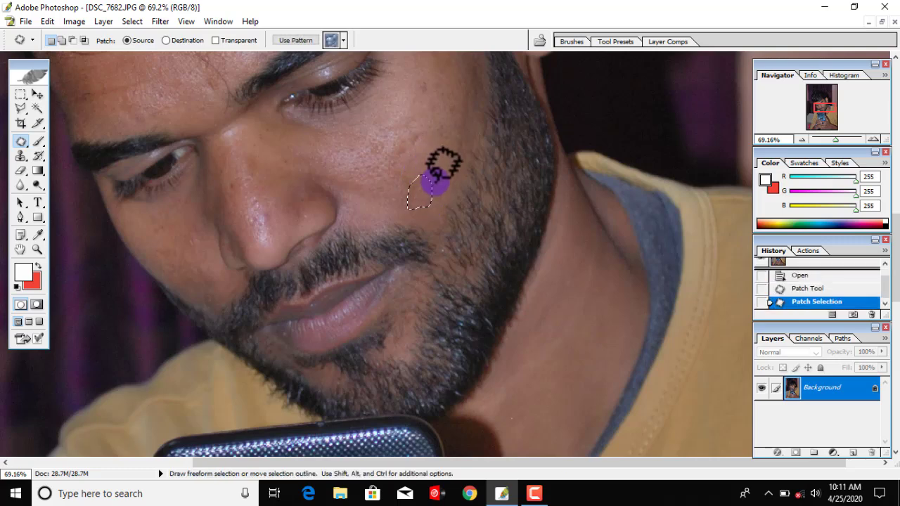
pyautogui.click(446, 205)
pyautogui.press('space')
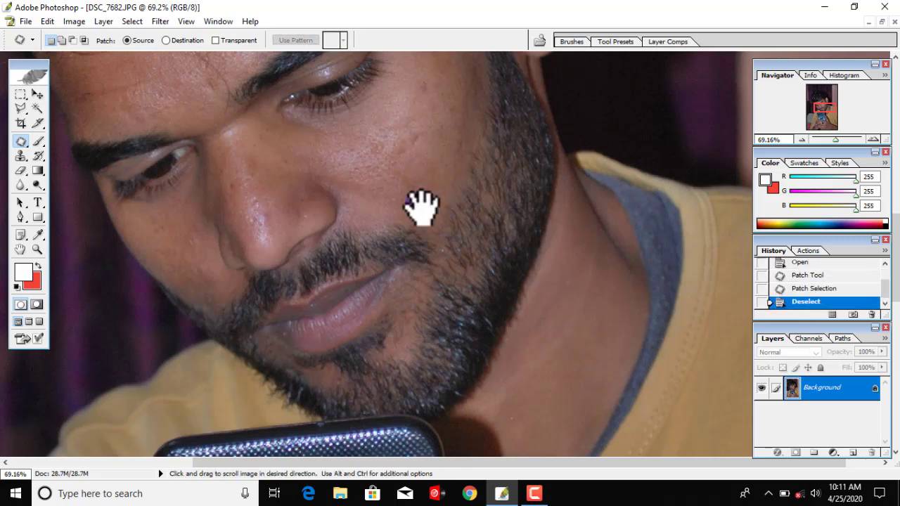
pyautogui.moveTo(377, 161)
pyautogui.mouseDown()
pyautogui.moveTo(376, 260)
pyautogui.moveTo(456, 161)
pyautogui.moveTo(412, 202)
pyautogui.moveTo(429, 187)
pyautogui.moveTo(427, 195)
pyautogui.moveTo(374, 220)
pyautogui.moveTo(349, 246)
pyautogui.moveTo(349, 281)
pyautogui.moveTo(362, 261)
pyautogui.mouseUp()
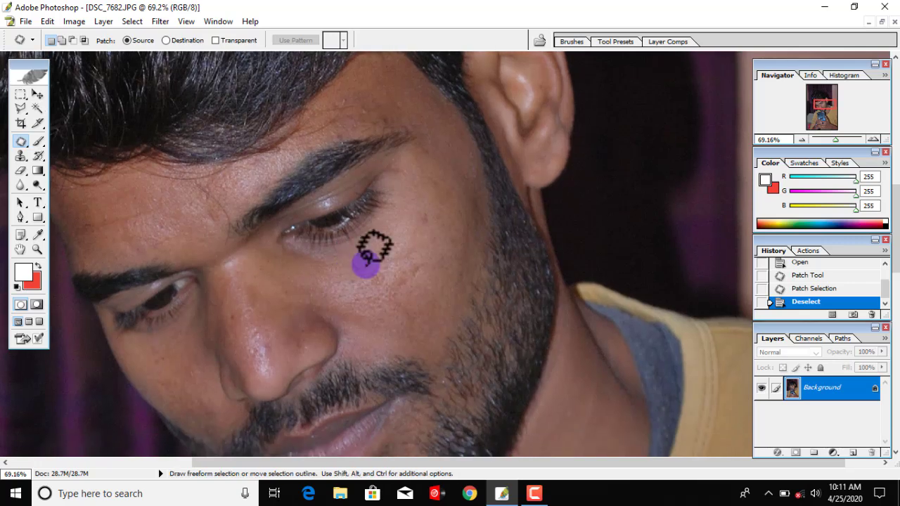
pyautogui.click(21, 141)
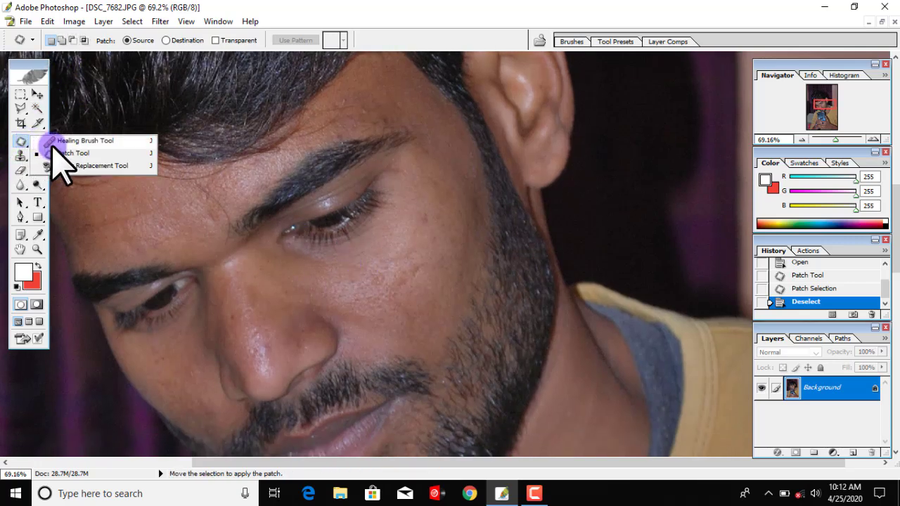
# Use a 27 px Healing Brush sampled from clean skin to heal two cheek spots
pyautogui.click(49, 141)
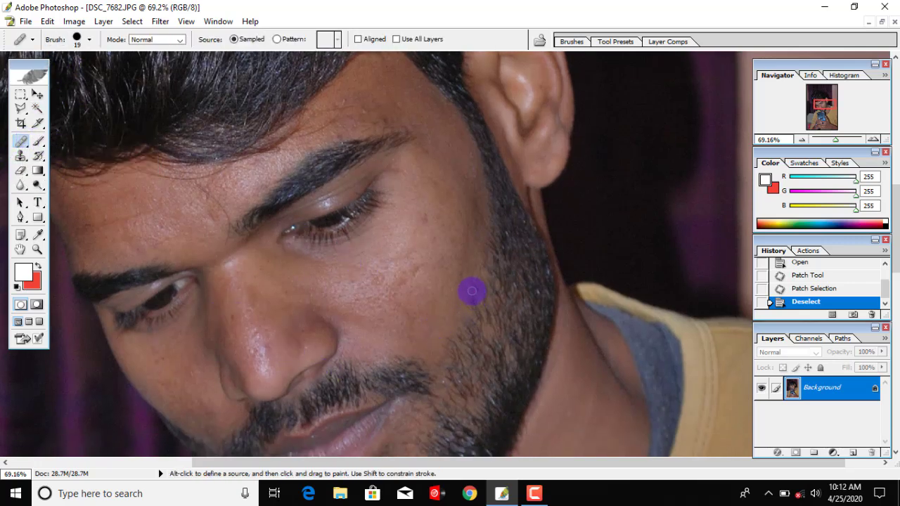
pyautogui.rightClick(472, 290)
pyautogui.moveTo(498, 314); pyautogui.dragTo(504, 314)
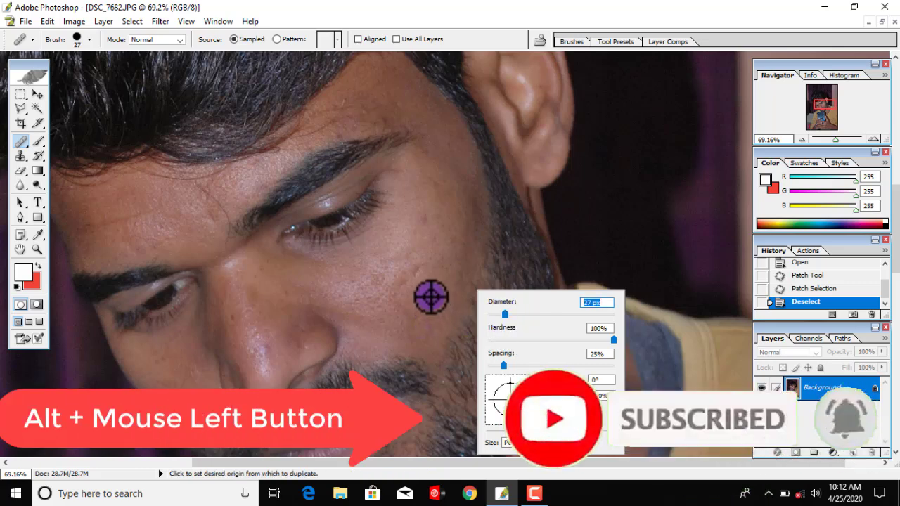
pyautogui.keyDown('alt'); pyautogui.click(433, 282); pyautogui.keyUp('alt')
pyautogui.click(432, 296)
pyautogui.click(432, 295)
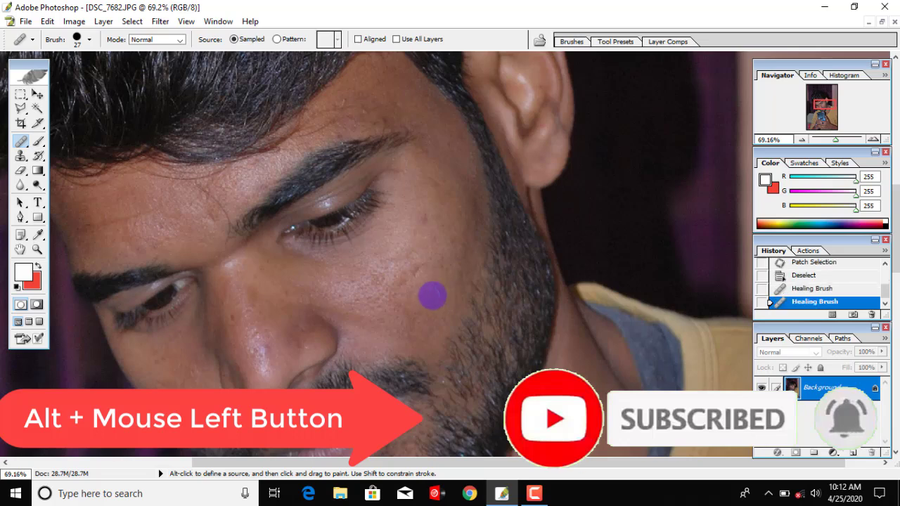
pyautogui.click(436, 297)
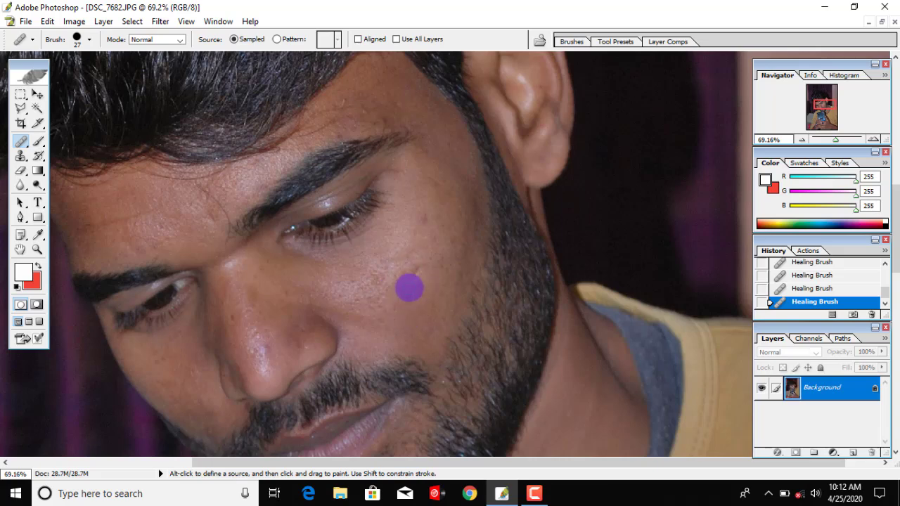
# Enlarge the brush to 33 px, resample, and heal the upper cheek below the eye
pyautogui.keyDown('alt'); pyautogui.click(423, 278); pyautogui.keyUp('alt')
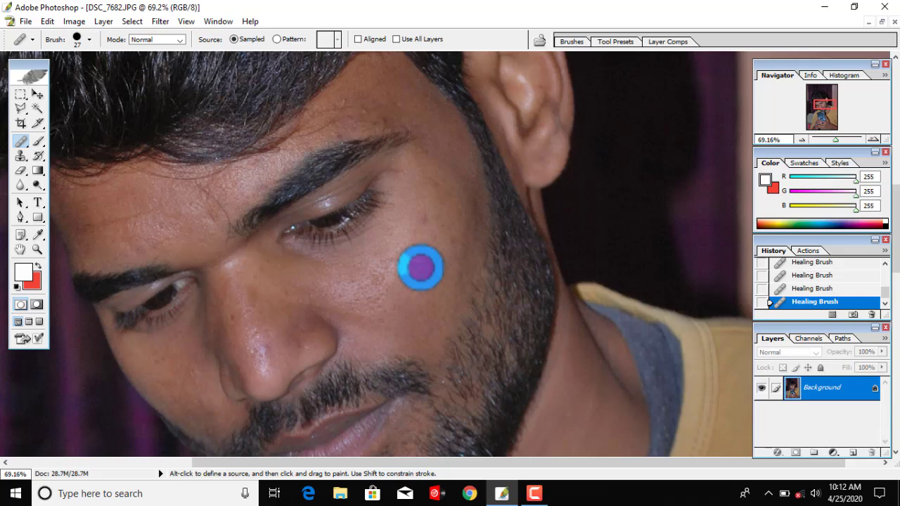
pyautogui.rightClick(438, 275)
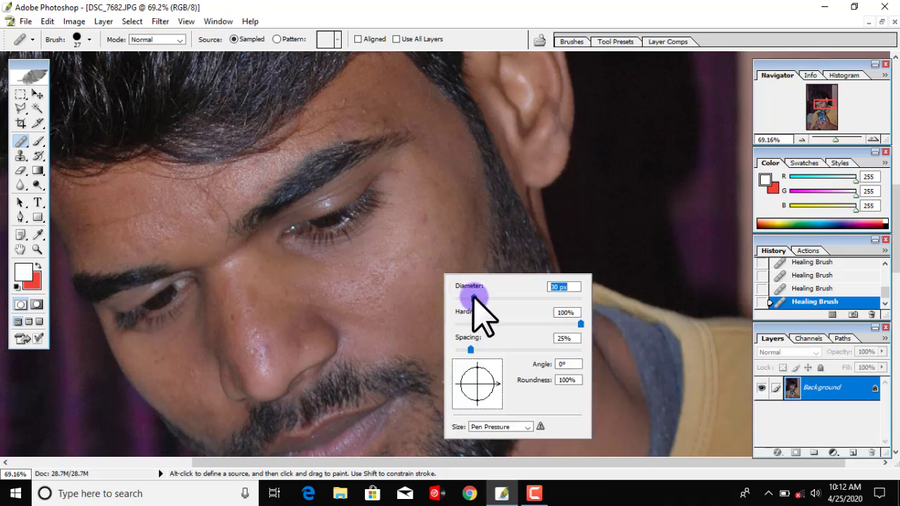
pyautogui.moveTo(473, 299); pyautogui.dragTo(475, 298)
pyautogui.keyDown('alt'); pyautogui.click(407, 223); pyautogui.keyUp('alt')
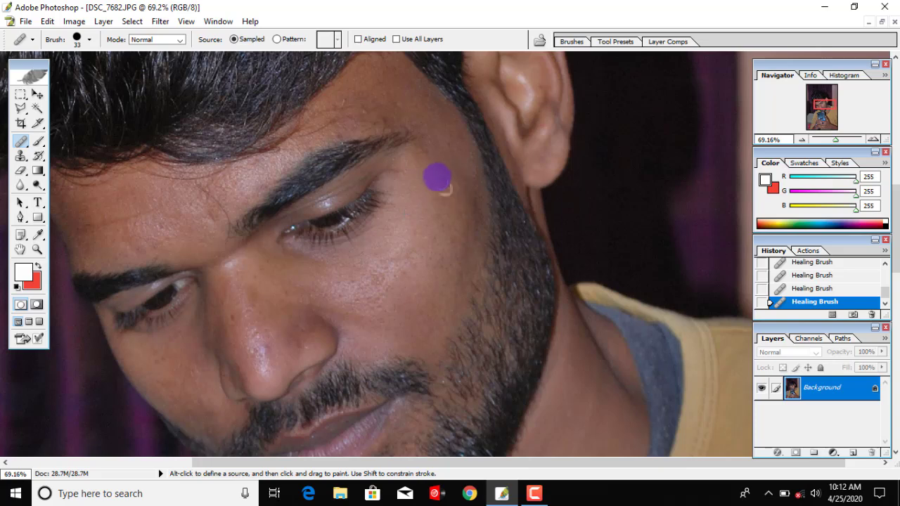
pyautogui.click(457, 184)
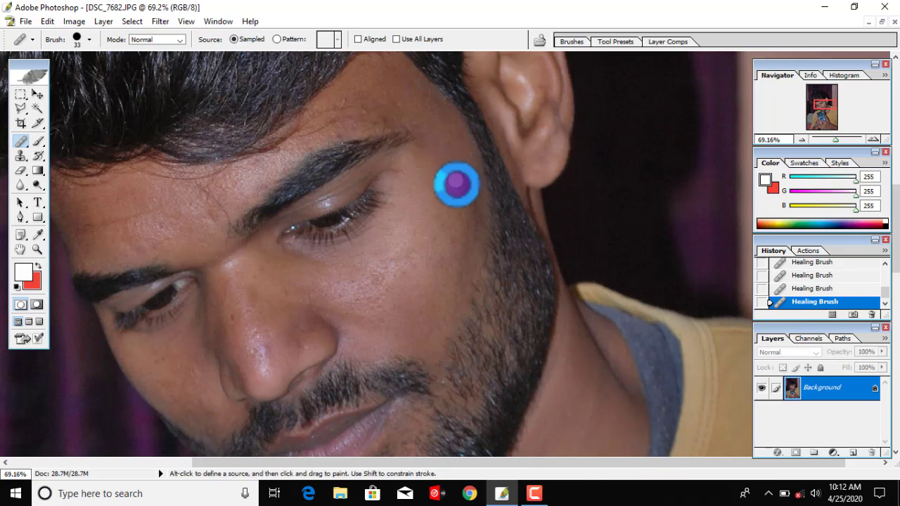
pyautogui.moveTo(433, 232); pyautogui.dragTo(439, 171)
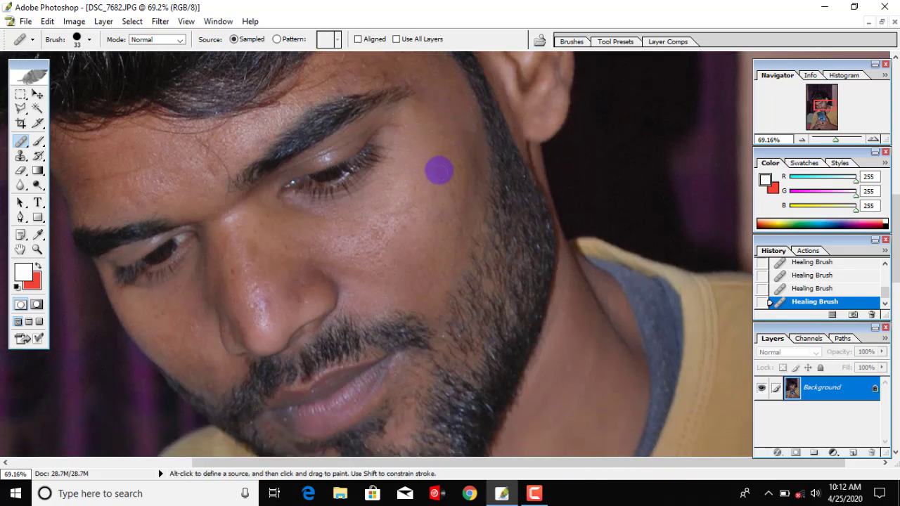
pyautogui.keyDown('alt'); pyautogui.click(427, 137); pyautogui.keyUp('alt')
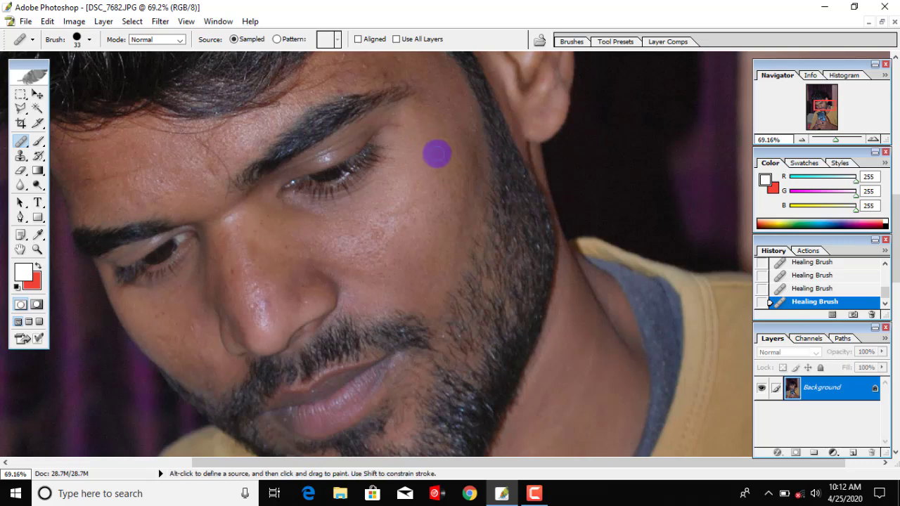
pyautogui.moveTo(441, 175)
pyautogui.mouseDown()
pyautogui.moveTo(423, 170)
pyautogui.moveTo(398, 204)
pyautogui.mouseUp()
# Heal spots on the cheek below the eye using a 41 px brush
pyautogui.click(399, 214)
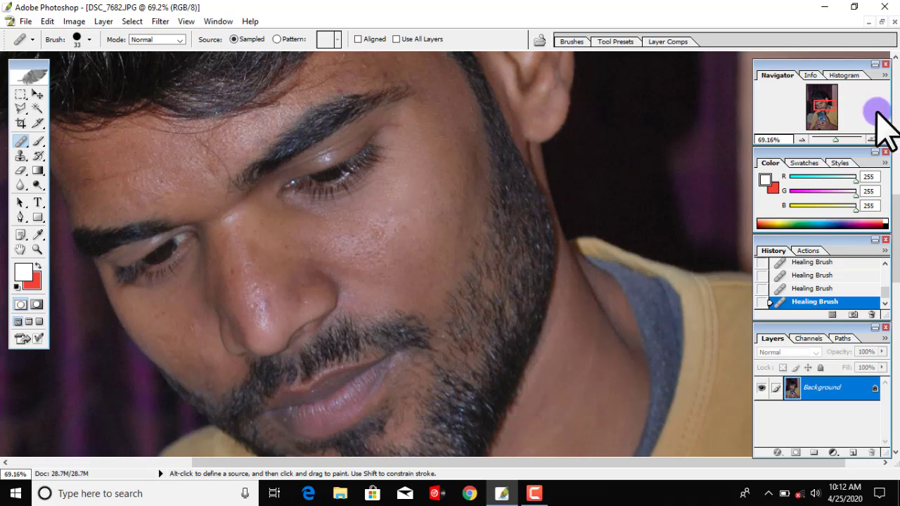
pyautogui.moveTo(828, 104); pyautogui.dragTo(823, 107)
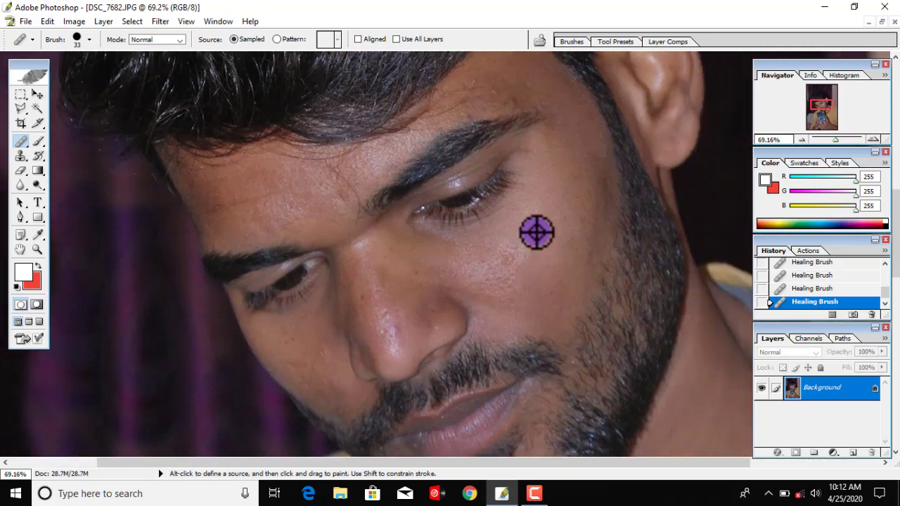
pyautogui.keyDown('alt'); pyautogui.click(536, 203); pyautogui.keyUp('alt')
pyautogui.click(513, 237)
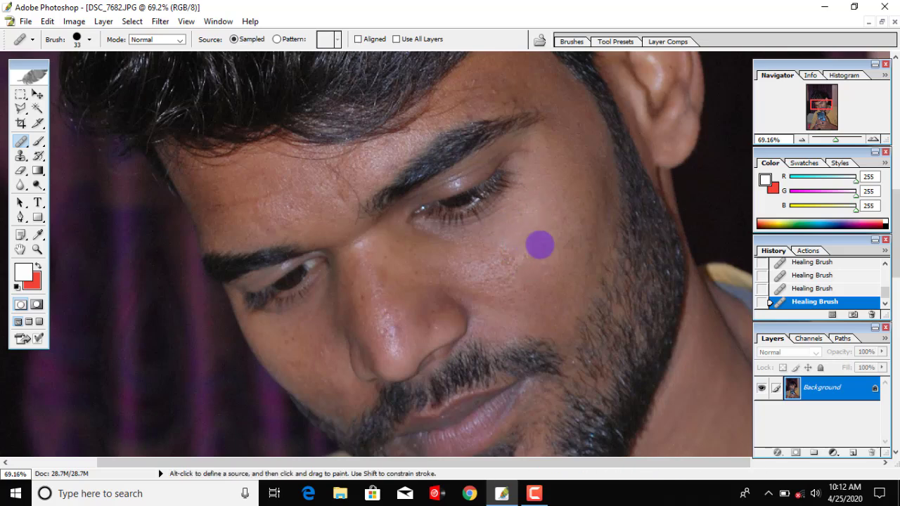
pyautogui.rightClick(552, 223)
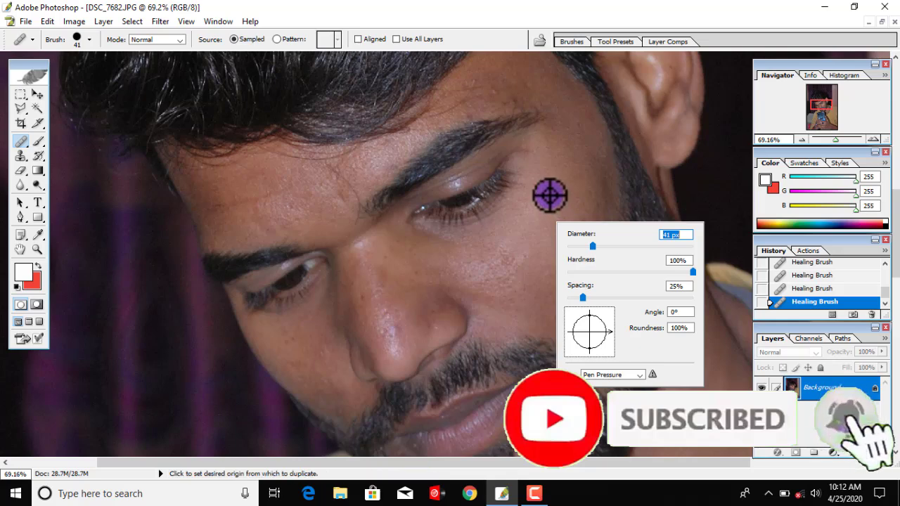
pyautogui.press('Return')
pyautogui.moveTo(559, 185); pyautogui.dragTo(555, 145)
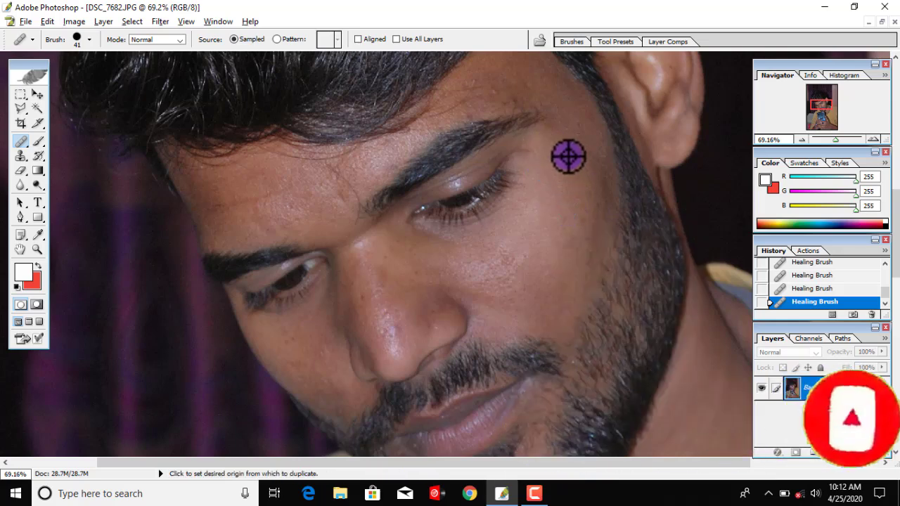
# Resample clean cheek skin and heal the blemishes further down the cheek
pyautogui.keyDown('alt'); pyautogui.click(565, 150); pyautogui.keyUp('alt')
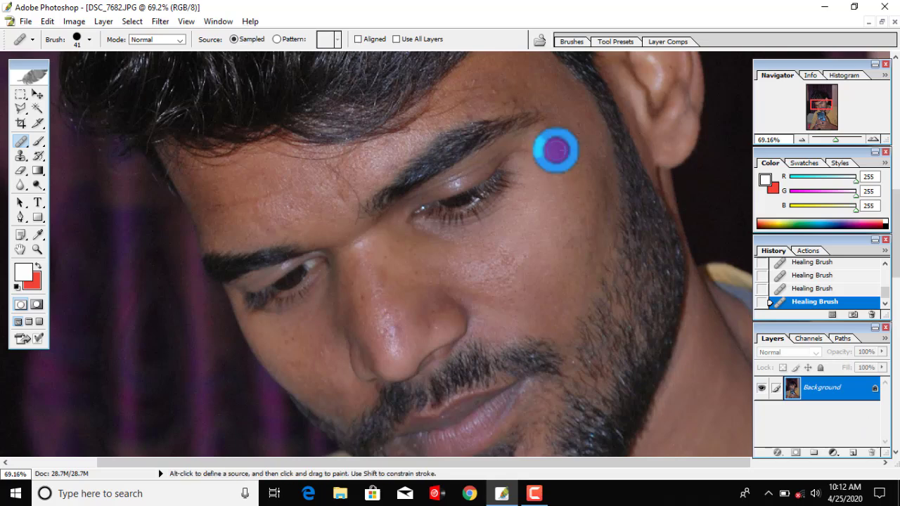
pyautogui.moveTo(556, 147); pyautogui.dragTo(554, 189)
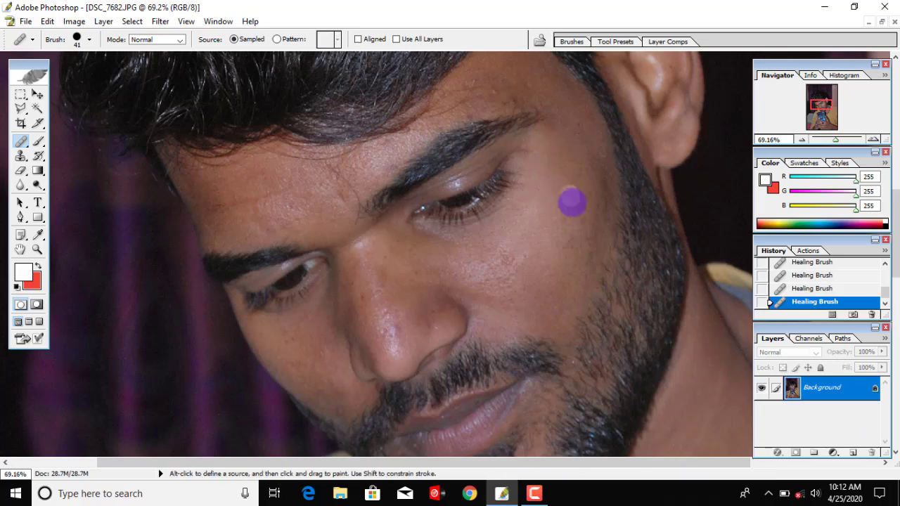
pyautogui.keyDown('alt'); pyautogui.click(552, 191); pyautogui.keyUp('alt')
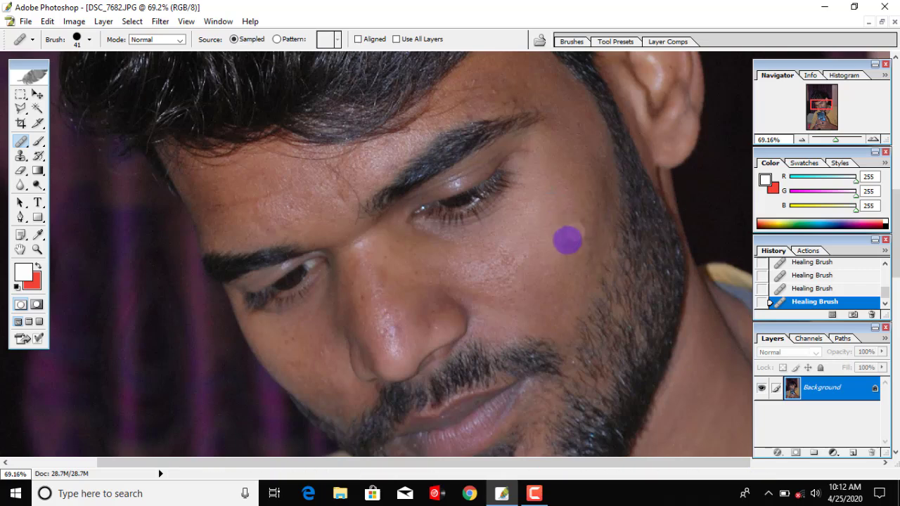
pyautogui.click(574, 235)
pyautogui.click(587, 254)
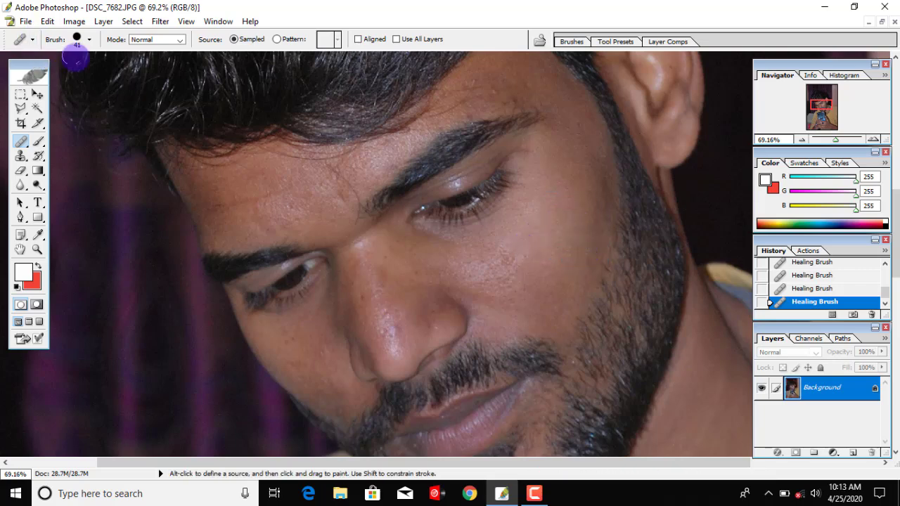
# Set the healing brush hardness to 18% and heal spots across the cheek
pyautogui.click(89, 40)
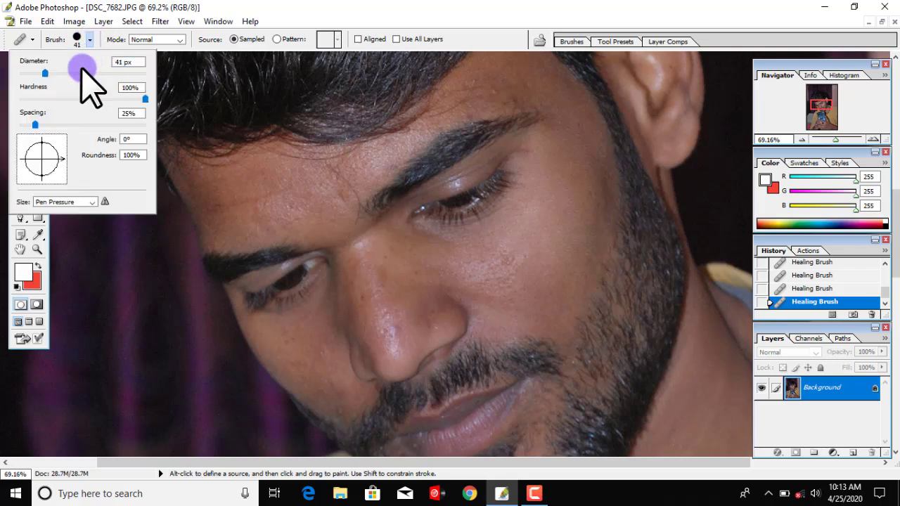
pyautogui.click(48, 99)
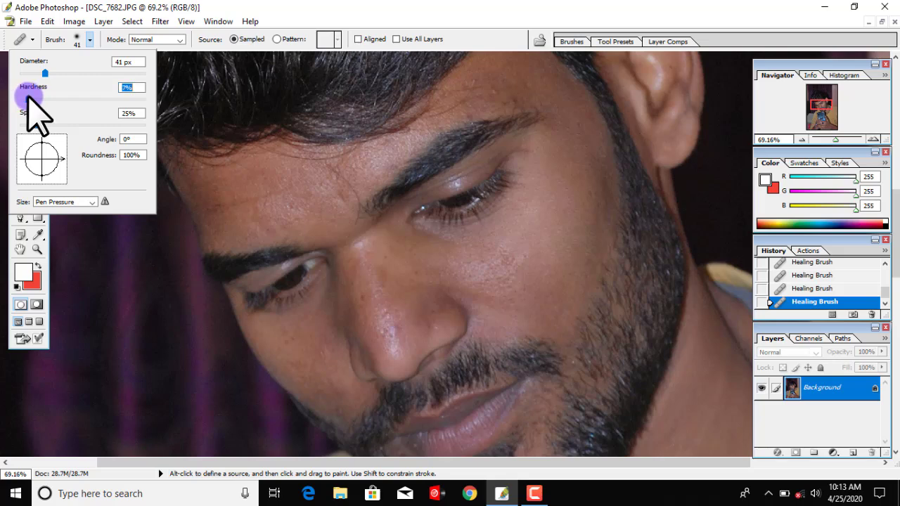
pyautogui.moveTo(25, 99); pyautogui.dragTo(43, 98)
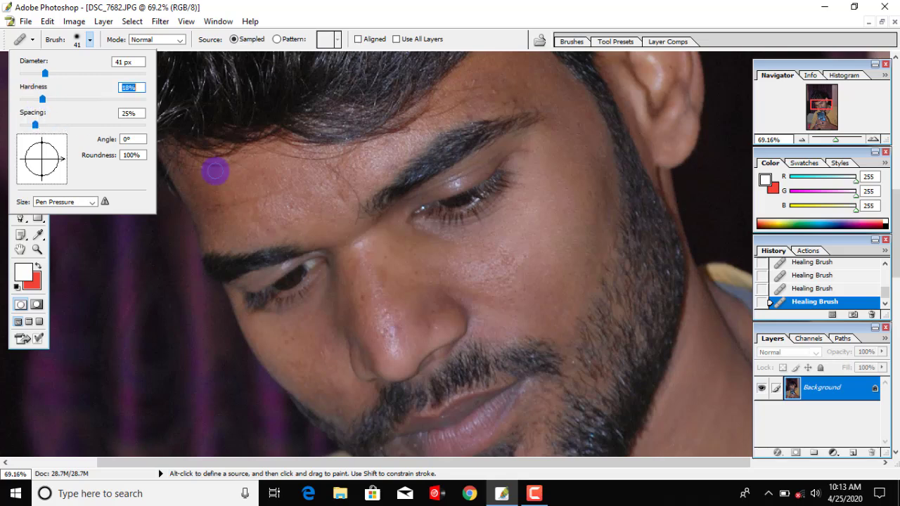
pyautogui.click(533, 211)
pyautogui.moveTo(539, 205); pyautogui.dragTo(568, 197)
pyautogui.keyDown('alt'); pyautogui.click(561, 174); pyautogui.keyUp('alt')
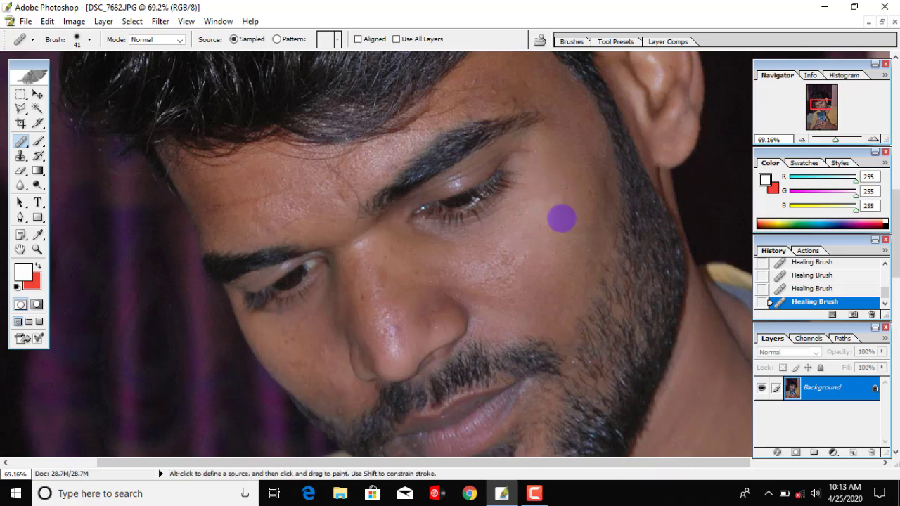
pyautogui.keyDown('alt'); pyautogui.click(589, 209); pyautogui.keyUp('alt')
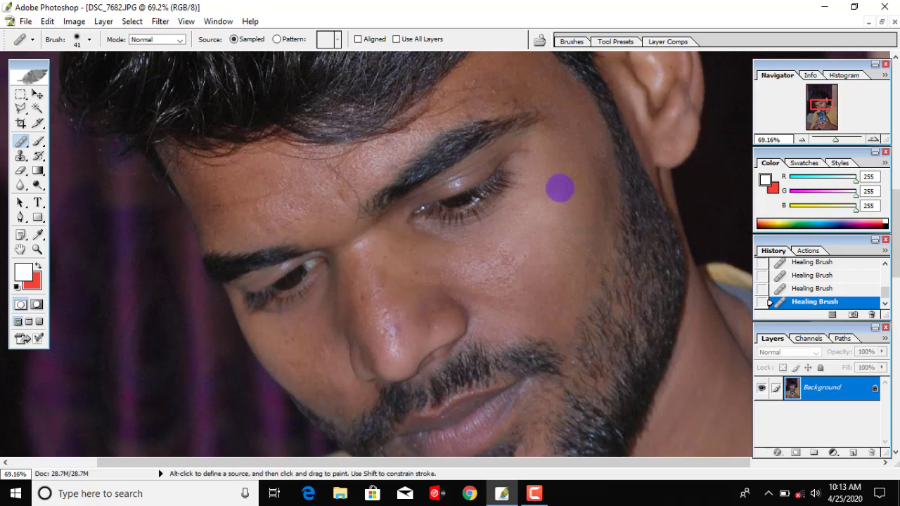
pyautogui.moveTo(560, 187); pyautogui.dragTo(567, 201)
pyautogui.keyDown('alt'); pyautogui.click(564, 183); pyautogui.keyUp('alt')
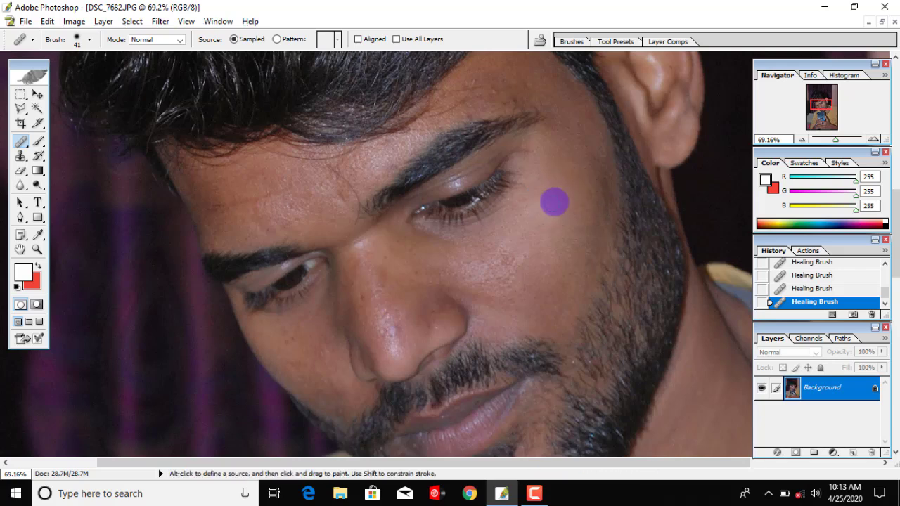
# Enlarge the brush to 63 px and heal the lower cheek and nose bridge
pyautogui.rightClick(546, 225)
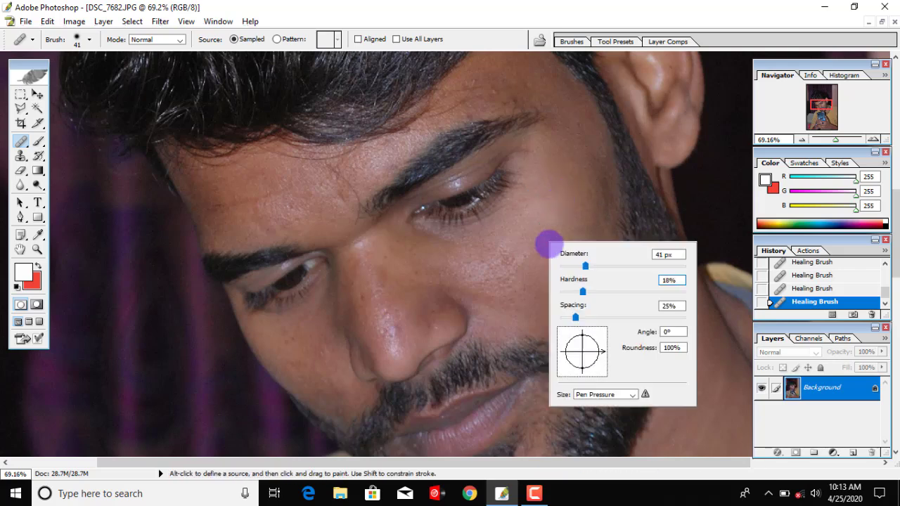
pyautogui.moveTo(591, 265); pyautogui.dragTo(599, 265)
pyautogui.click(548, 195)
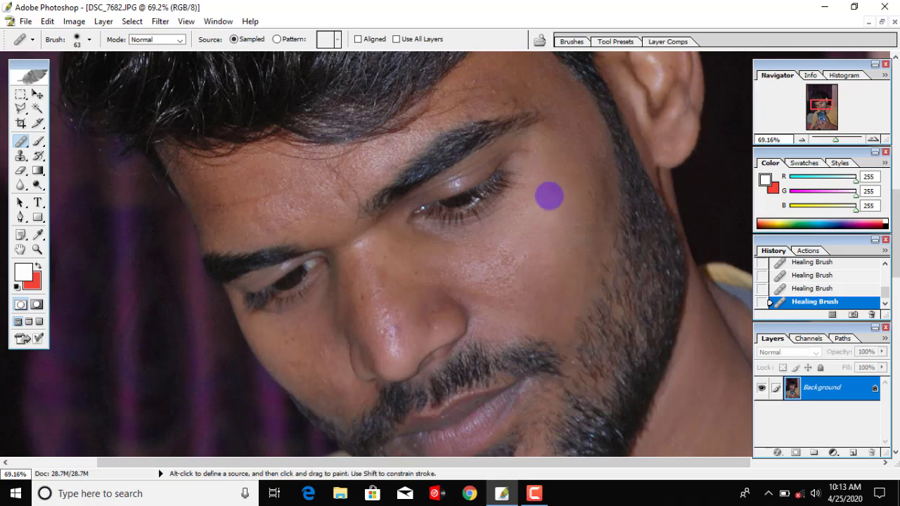
pyautogui.click(556, 215)
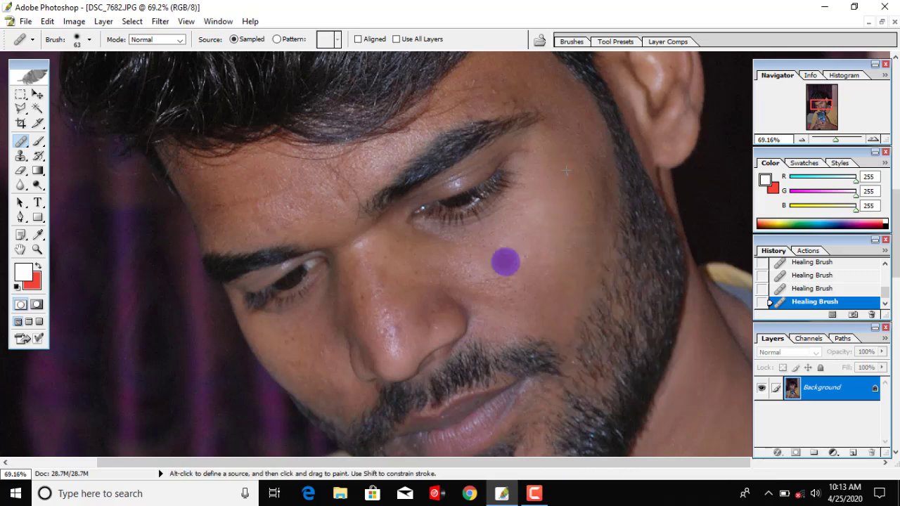
pyautogui.click(512, 260)
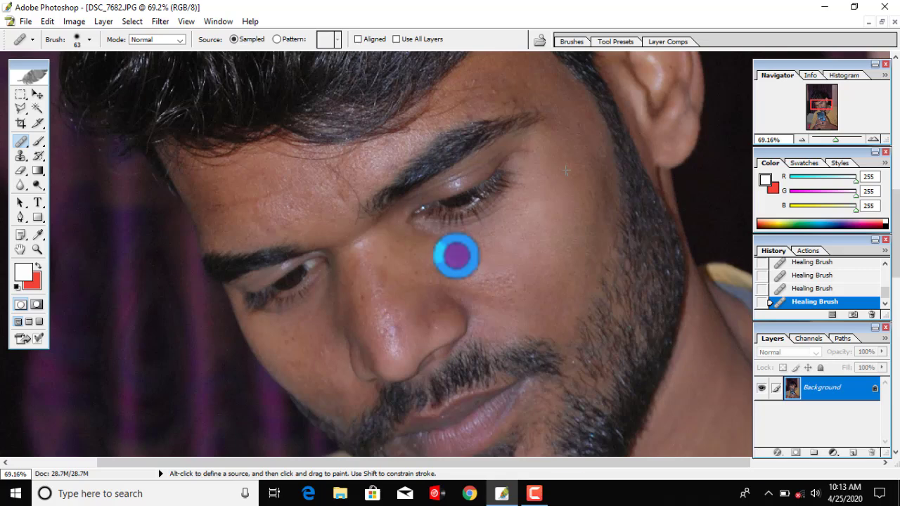
pyautogui.moveTo(456, 256); pyautogui.dragTo(469, 268)
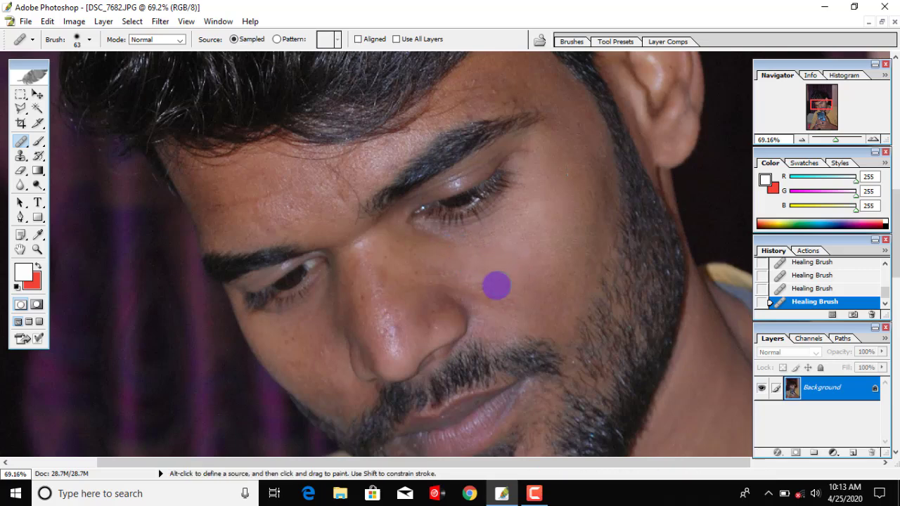
pyautogui.click(451, 274)
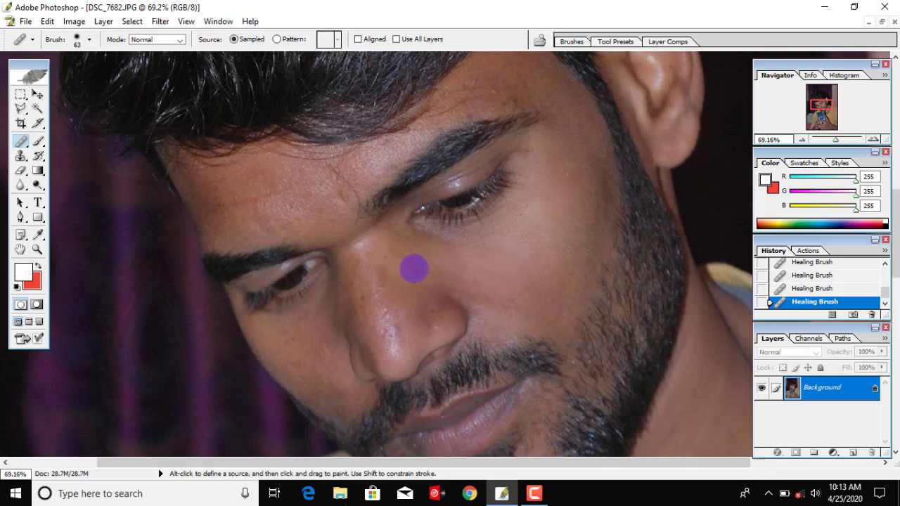
pyautogui.moveTo(426, 271)
pyautogui.mouseDown()
pyautogui.moveTo(448, 184)
pyautogui.moveTo(422, 145)
pyautogui.mouseUp()
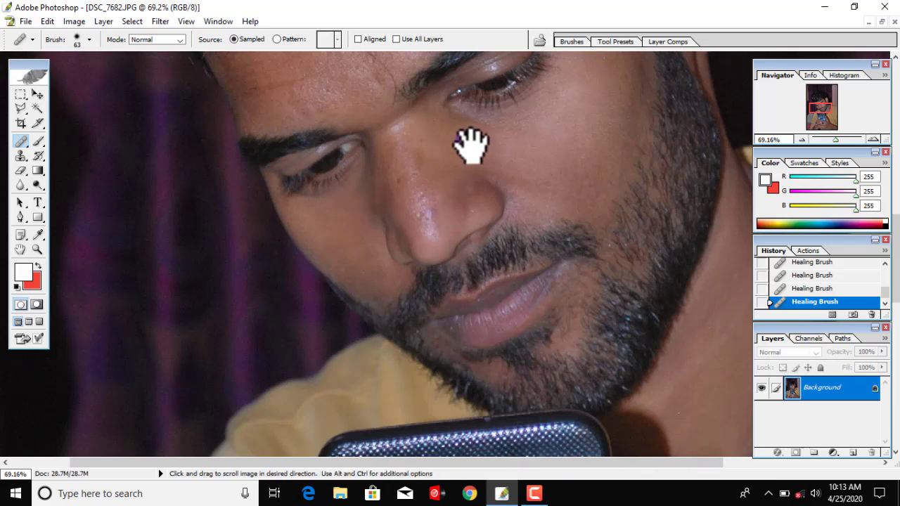
# Heal the nose bridge, then at 26 px heal spots along the nose and zoom out
pyautogui.moveTo(471, 145); pyautogui.dragTo(454, 227)
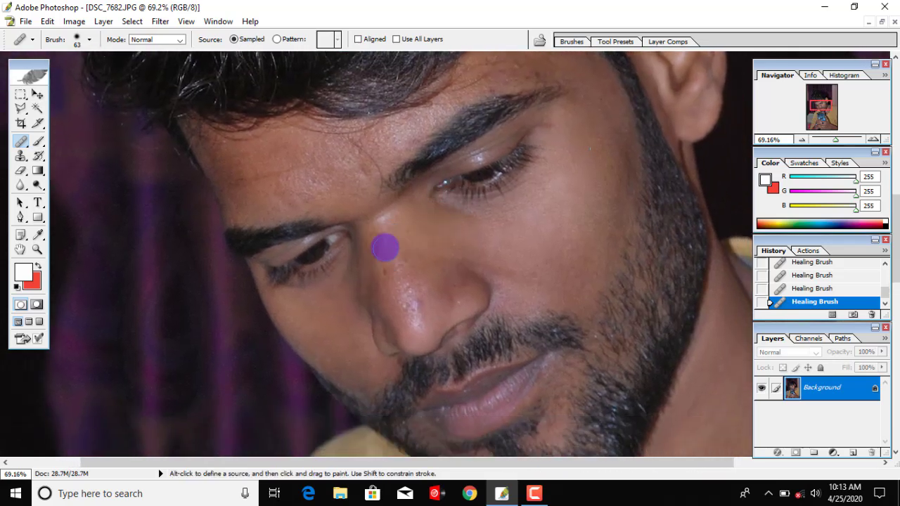
pyautogui.moveTo(381, 237)
pyautogui.mouseDown()
pyautogui.moveTo(392, 269)
pyautogui.moveTo(396, 237)
pyautogui.mouseUp()
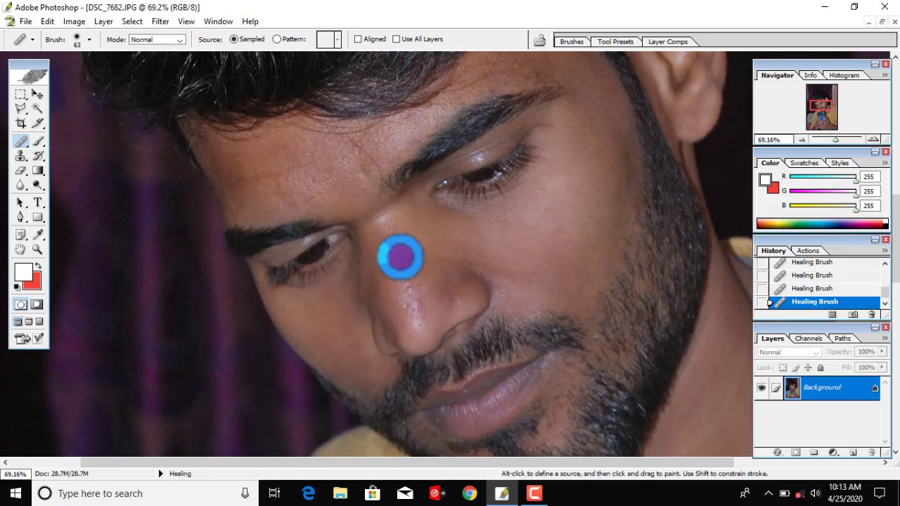
pyautogui.rightClick(472, 247)
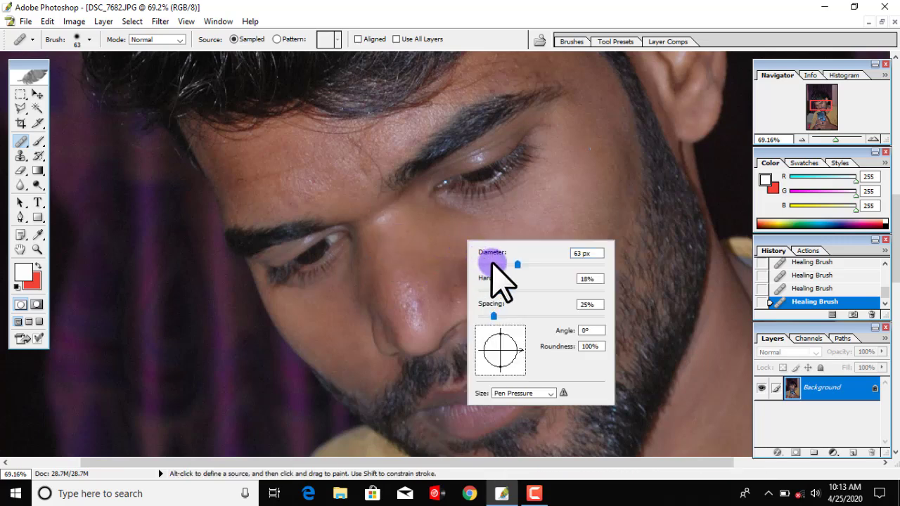
pyautogui.moveTo(518, 265); pyautogui.dragTo(495, 265)
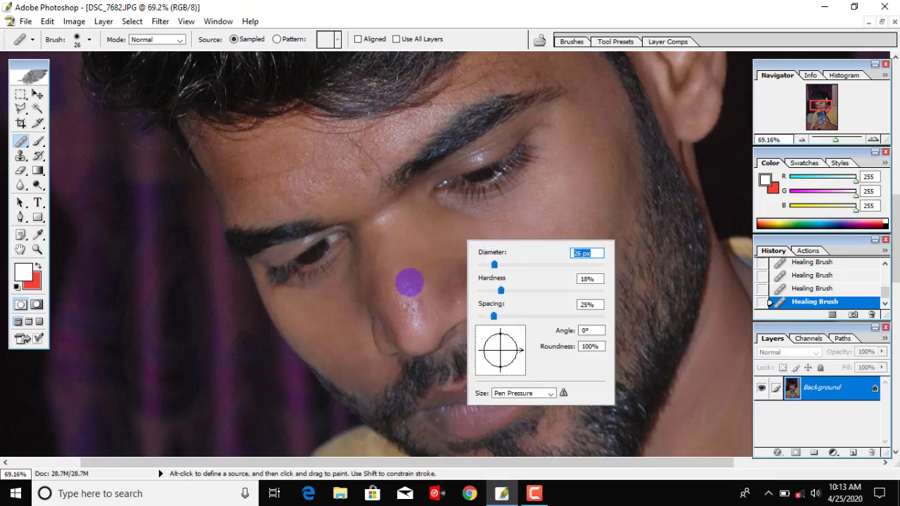
pyautogui.press('Return')
pyautogui.moveTo(414, 304); pyautogui.dragTo(422, 282)
pyautogui.moveTo(405, 315); pyautogui.dragTo(397, 304)
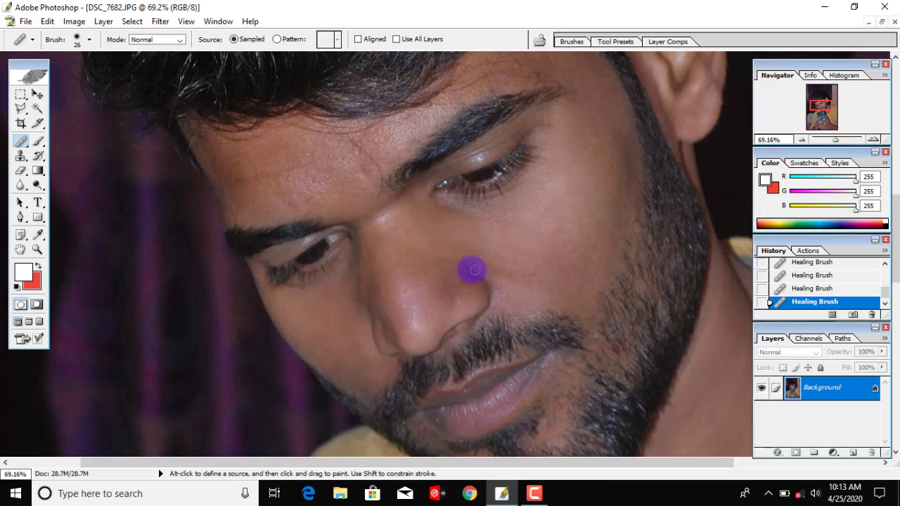
pyautogui.scroll(-2, 472, 270)
pyautogui.scroll(-1, 466, 267)
pyautogui.scroll(-1, 467, 268)
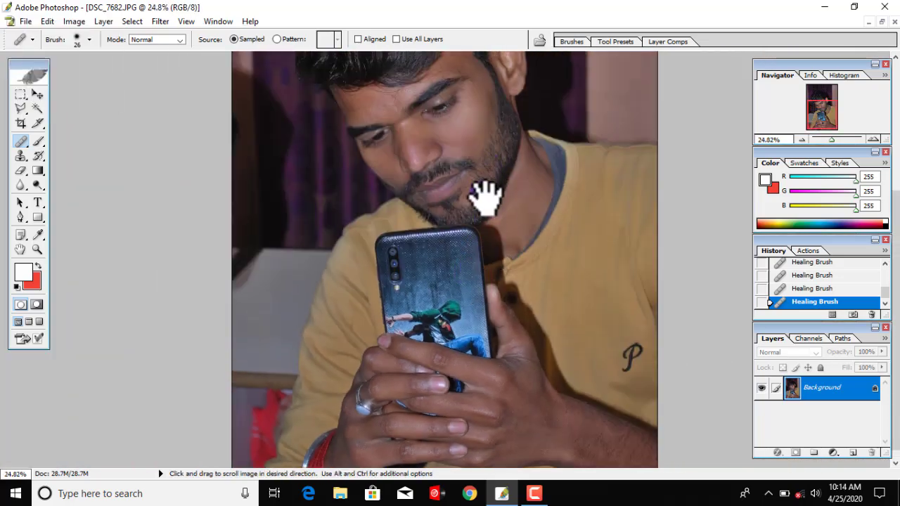
# Zoom to 100% with the Navigator and frame the right cheek and beard line
pyautogui.moveTo(485, 197); pyautogui.dragTo(478, 277)
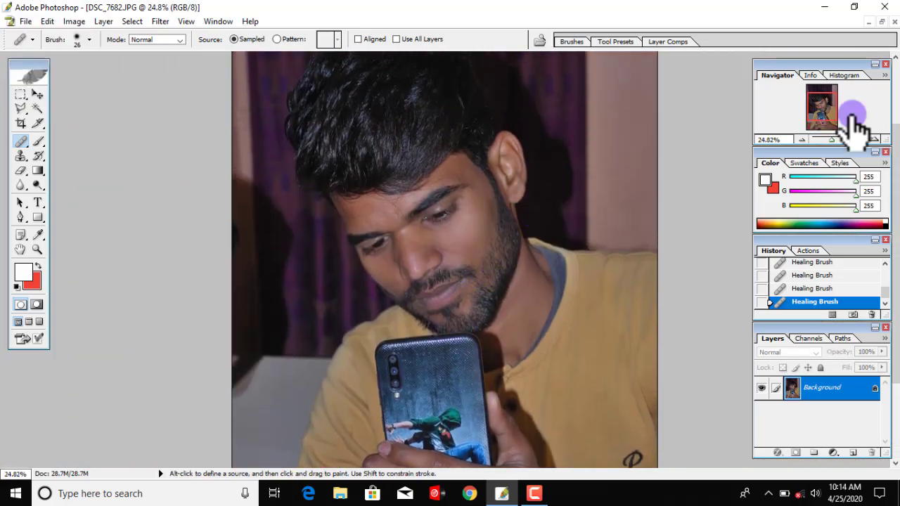
pyautogui.click(875, 136)
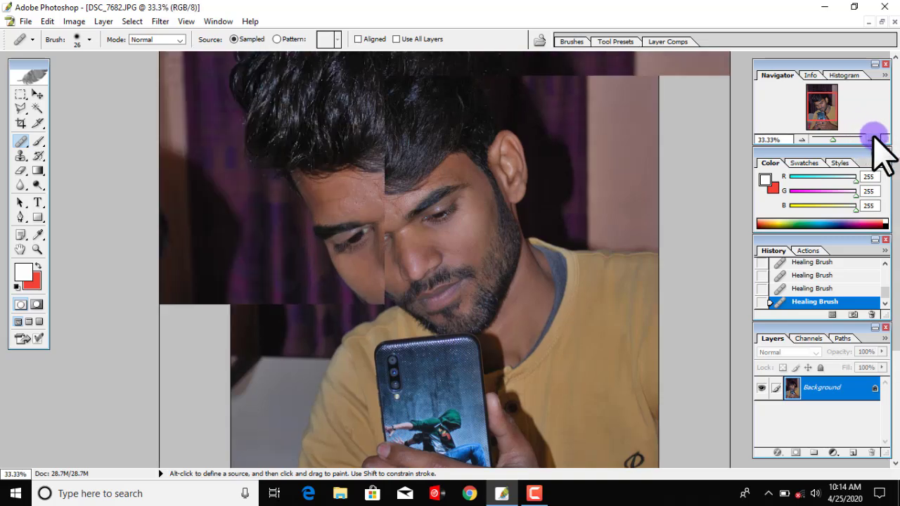
pyautogui.click(876, 135)
pyautogui.click(875, 136)
pyautogui.click(875, 136)
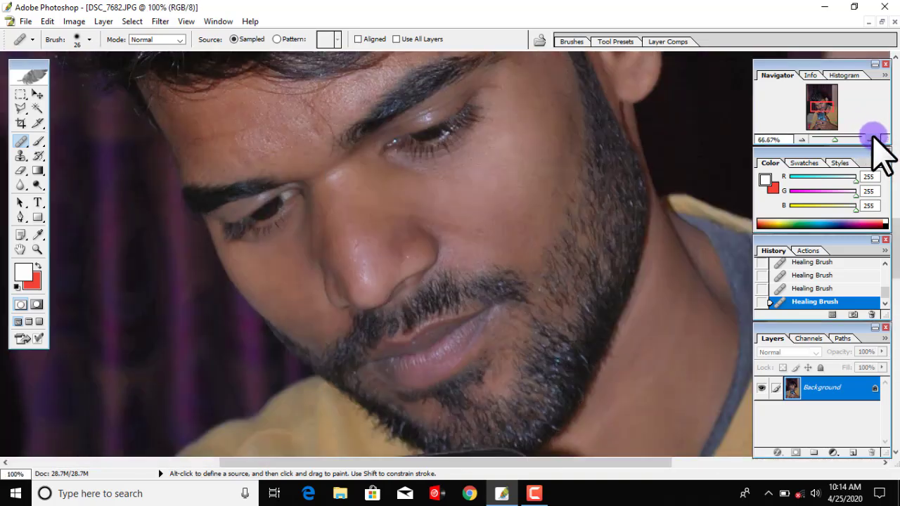
pyautogui.moveTo(824, 95); pyautogui.dragTo(825, 98)
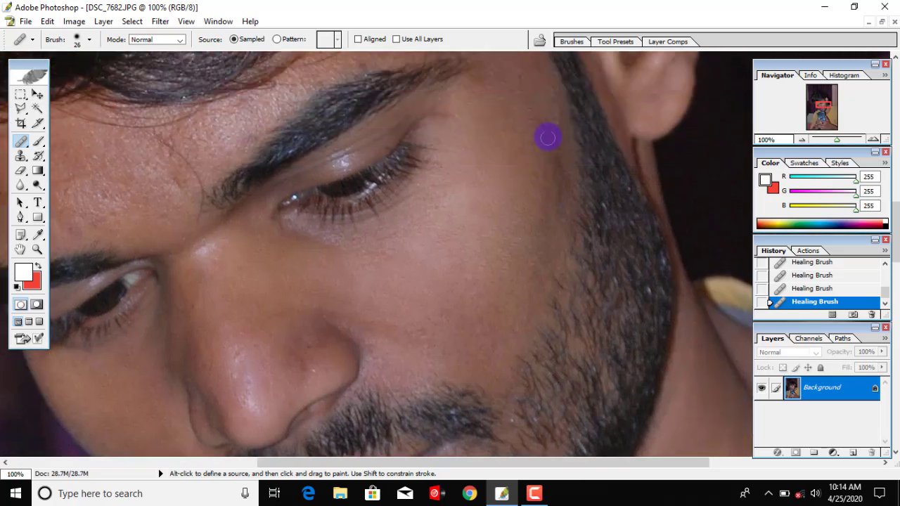
# Heal about ten small spots along the right cheek next to the beard line
pyautogui.click(522, 86)
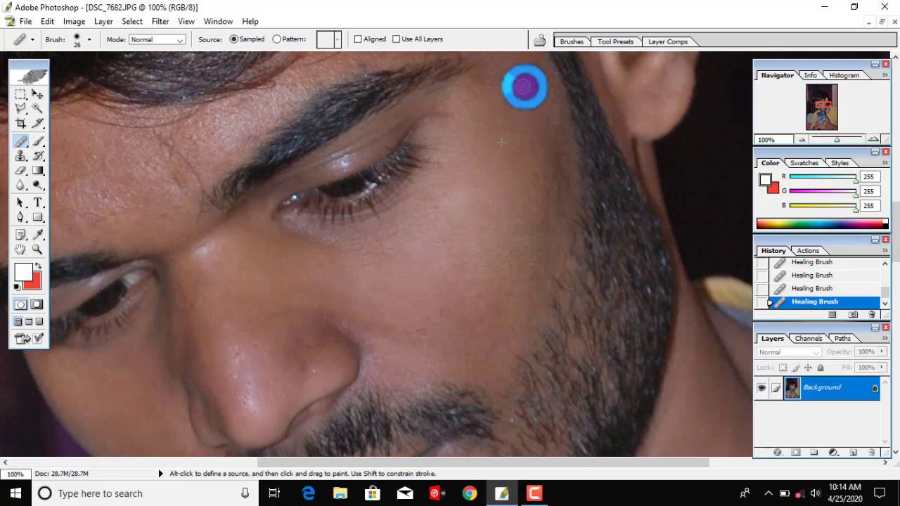
pyautogui.click(533, 177)
pyautogui.moveTo(534, 178); pyautogui.dragTo(530, 196)
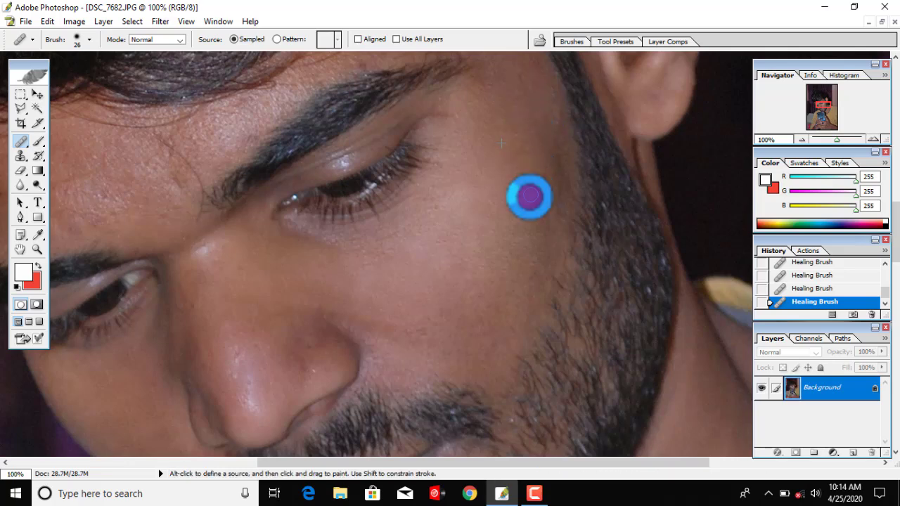
pyautogui.click(548, 171)
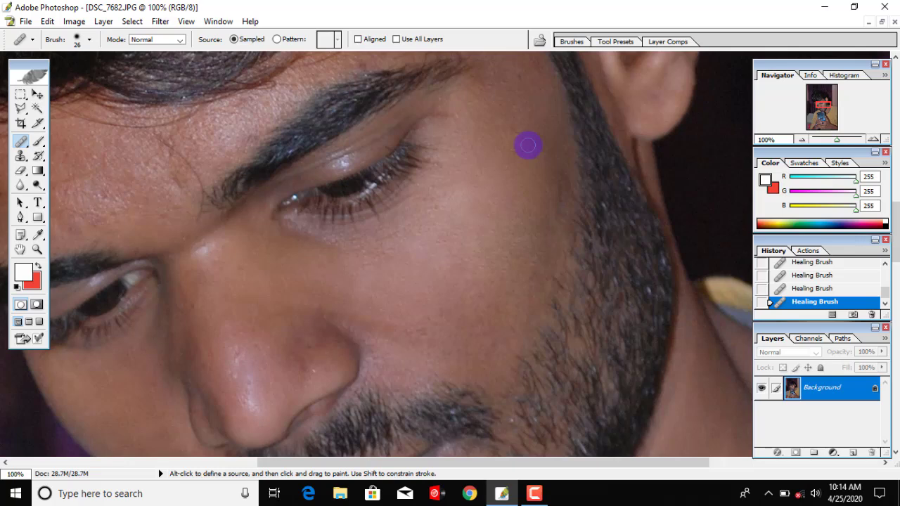
pyautogui.click(540, 162)
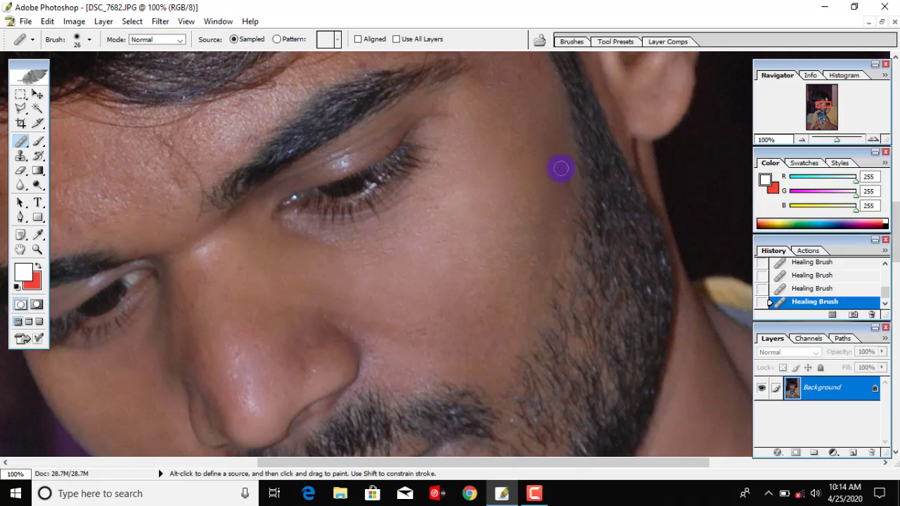
pyautogui.click(542, 213)
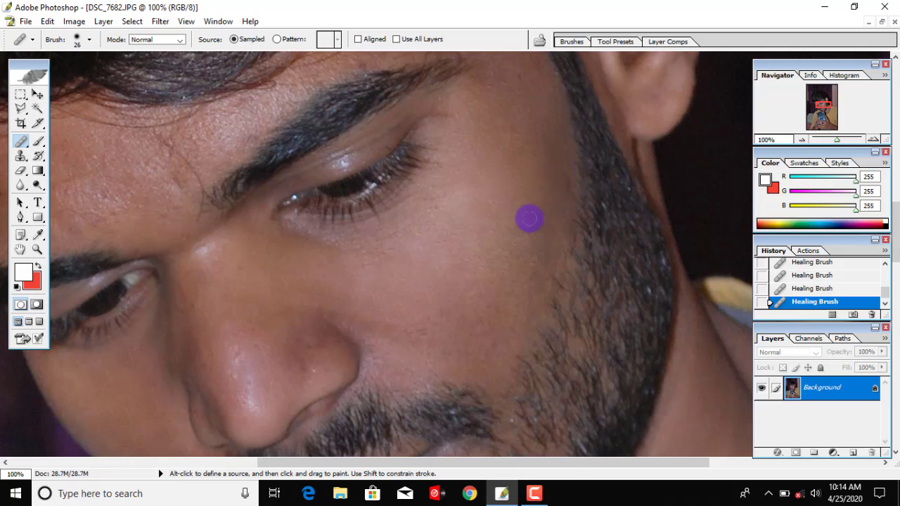
pyautogui.click(519, 193)
pyautogui.click(517, 165)
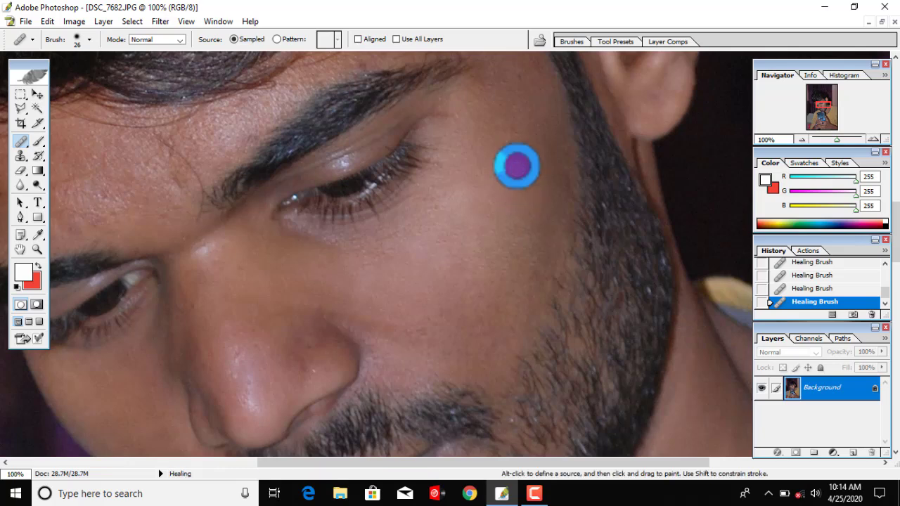
pyautogui.click(511, 137)
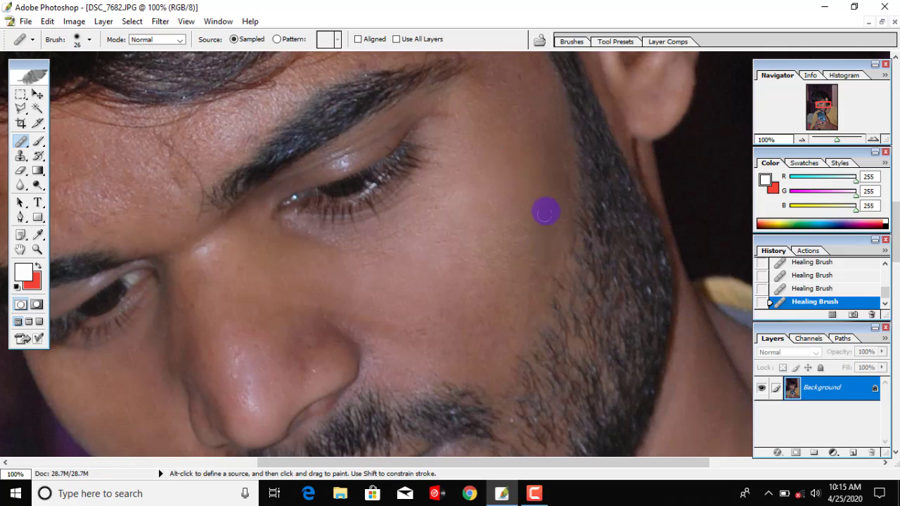
pyautogui.click(560, 176)
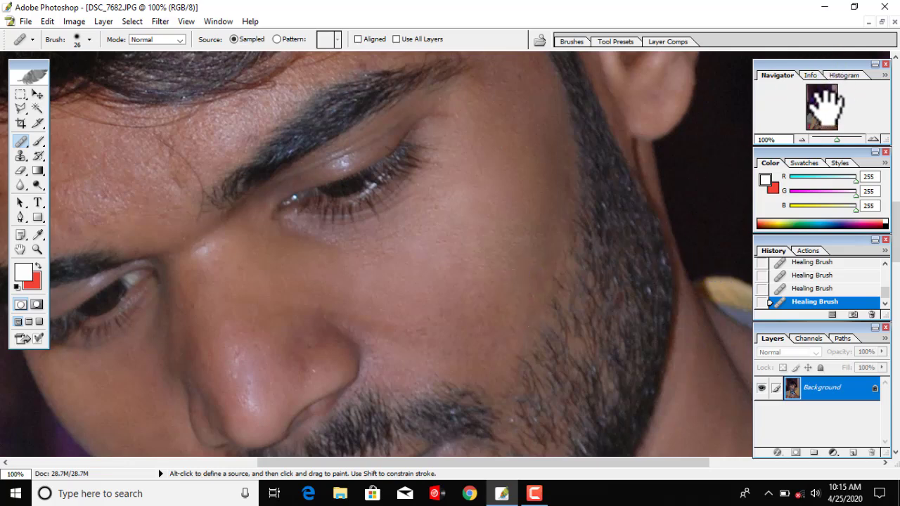
# Heal a forehead blemish, then zoom out with the Navigator to 33.33%
pyautogui.moveTo(824, 106); pyautogui.dragTo(821, 107)
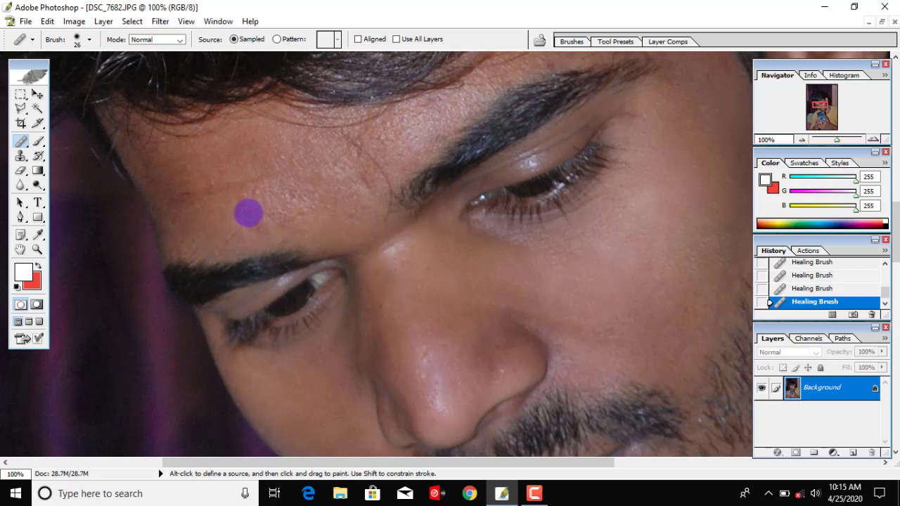
pyautogui.click(245, 198)
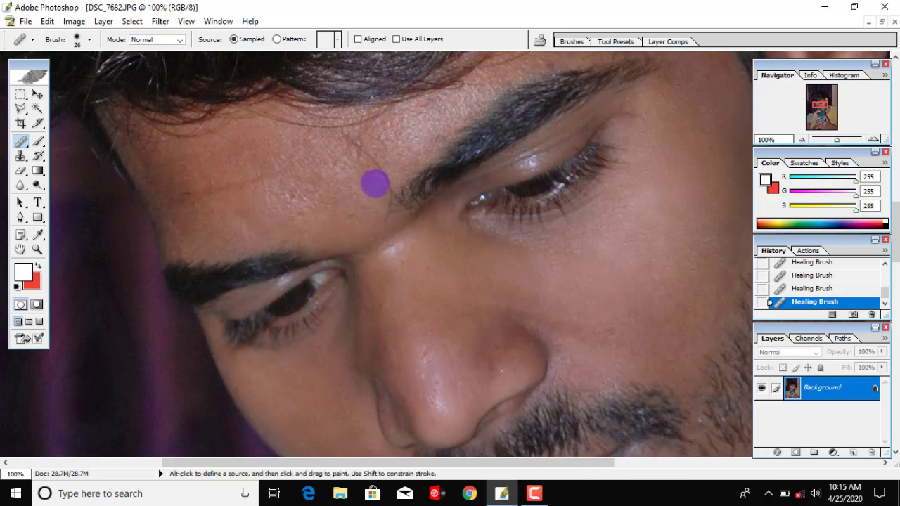
pyautogui.click(801, 140)
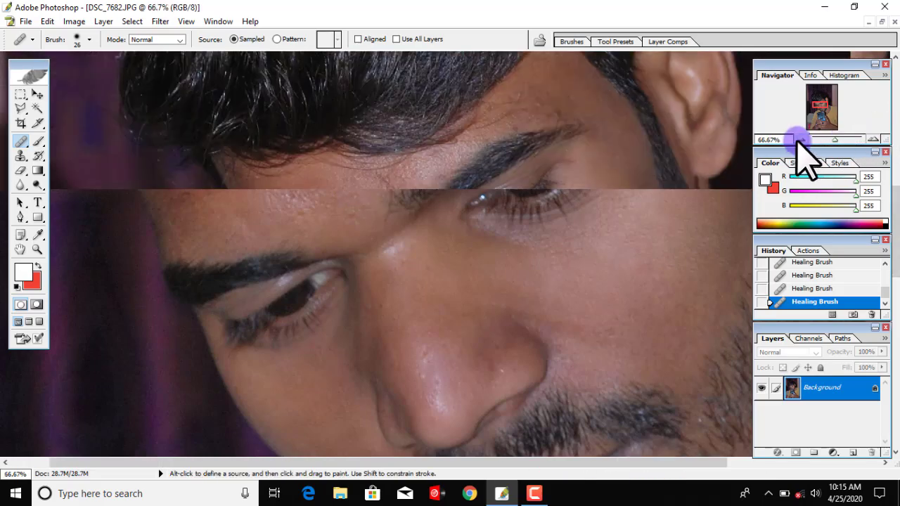
pyautogui.click(800, 140)
pyautogui.click(800, 140)
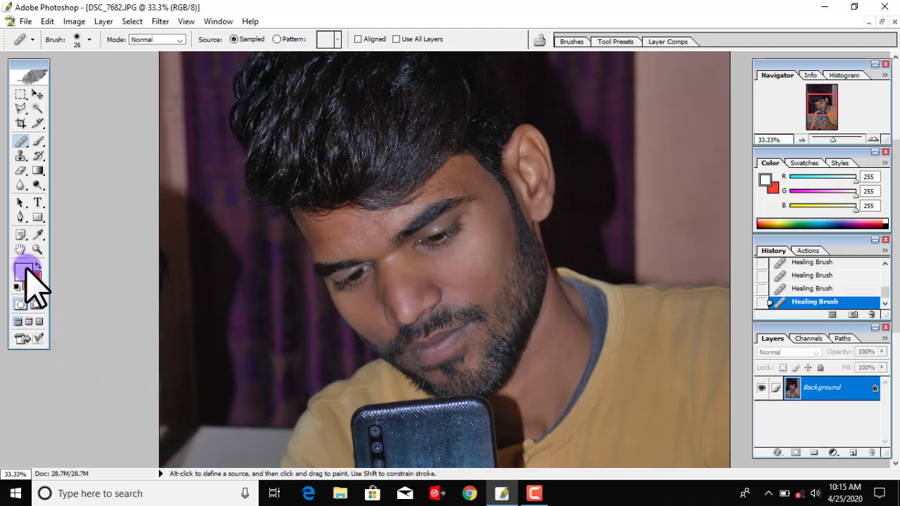
# Sample the cheek to set the foreground colour to skin tone AF8A83 (R175 G138 B131)
pyautogui.click(28, 271)
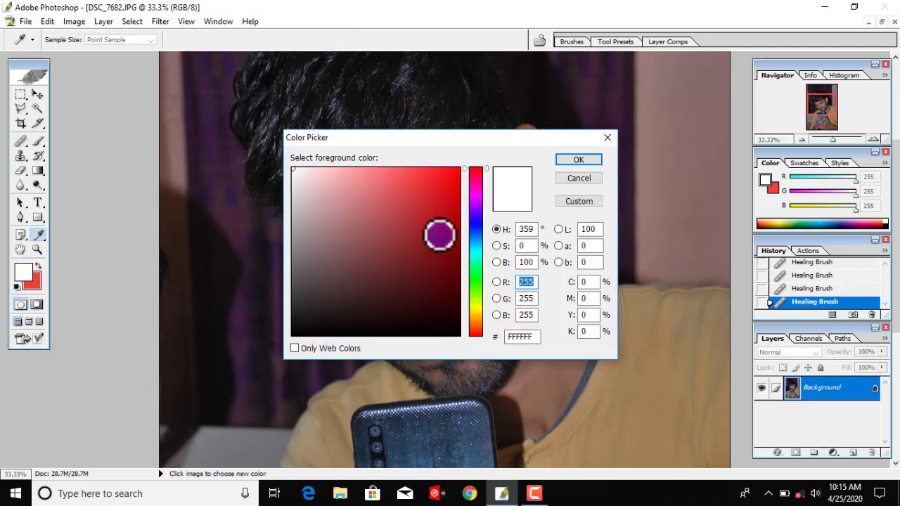
pyautogui.moveTo(422, 151); pyautogui.dragTo(694, 156)
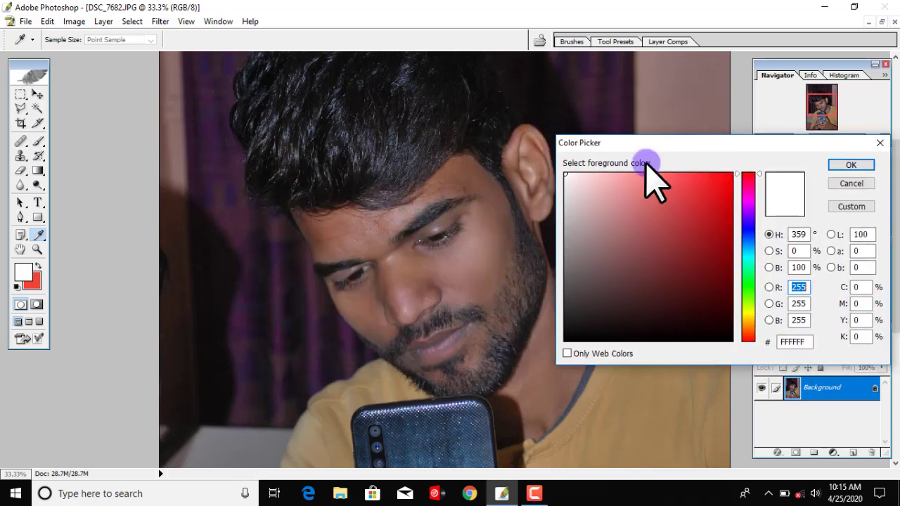
pyautogui.click(490, 239)
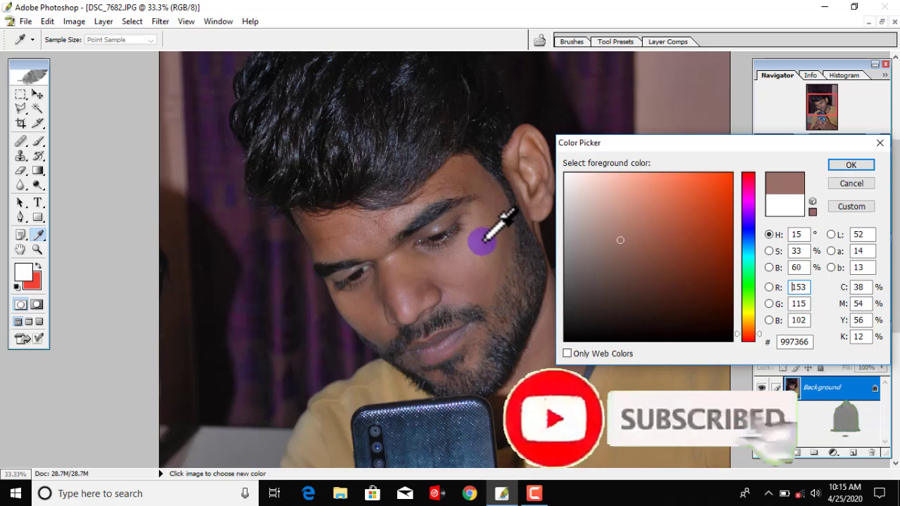
pyautogui.click(512, 240)
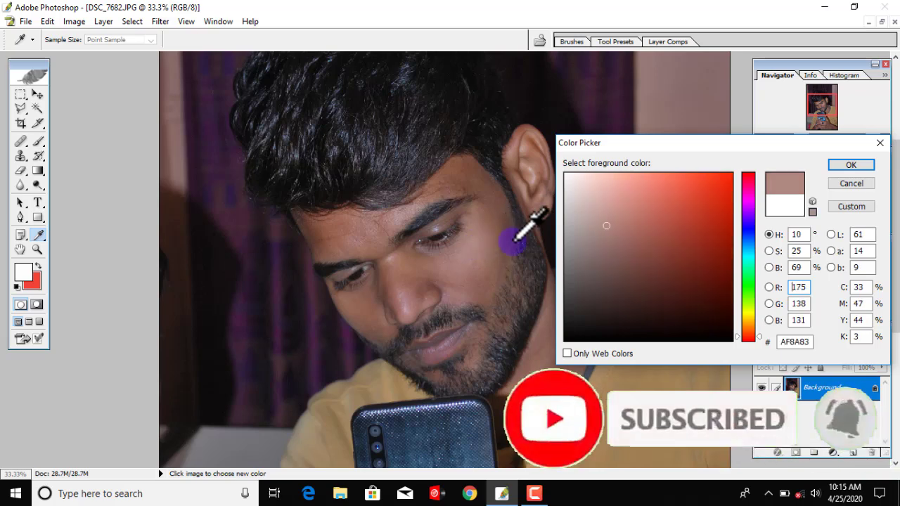
pyautogui.click(851, 166)
# Confirm the sampled skin colour and switch to a soft brush at 20% opacity
pyautogui.press('j')
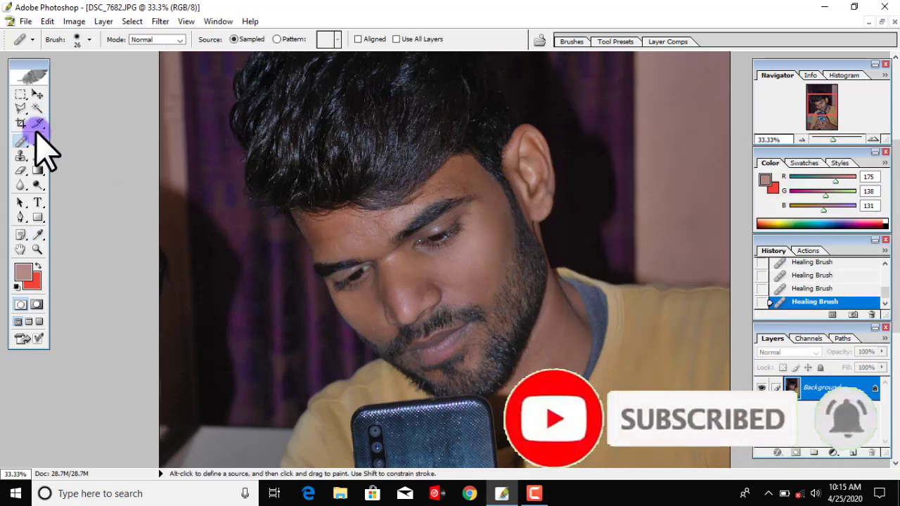
pyautogui.click(38, 141)
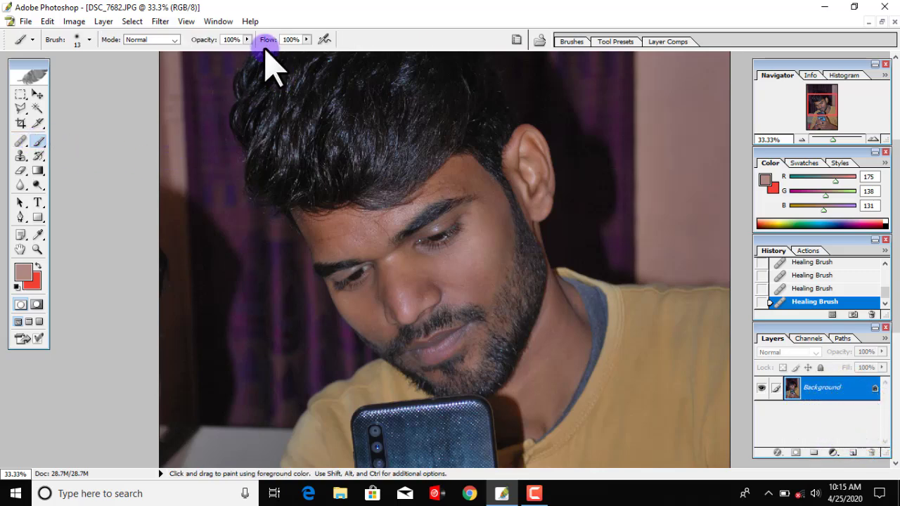
pyautogui.click(248, 39)
pyautogui.moveTo(231, 57); pyautogui.dragTo(202, 54)
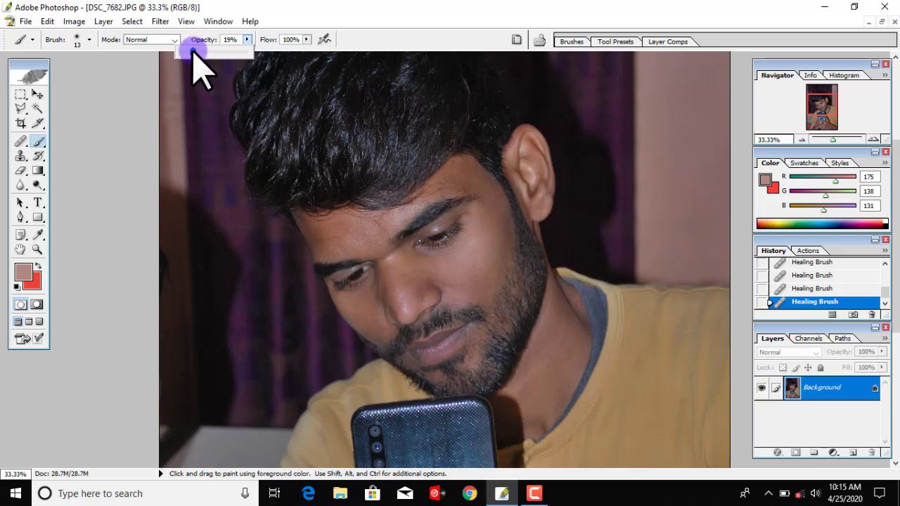
pyautogui.moveTo(192, 51); pyautogui.dragTo(194, 53)
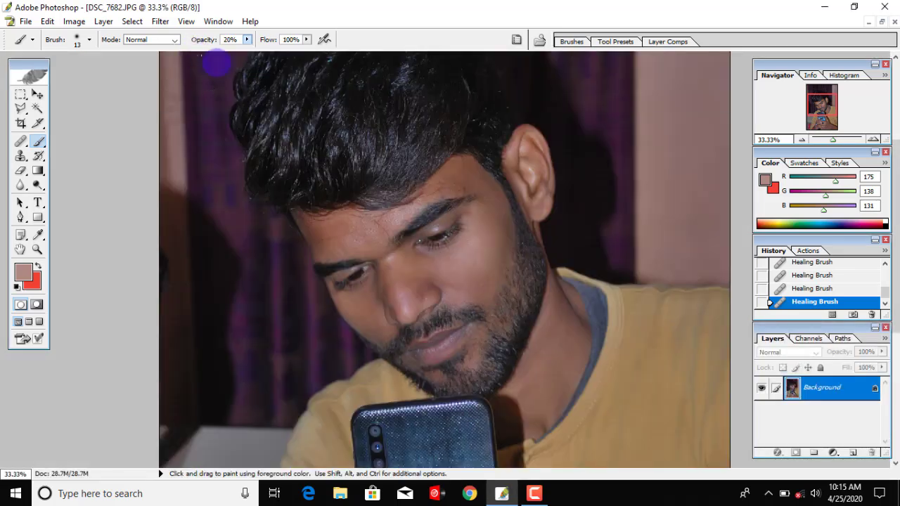
# Lower the soft brush's flow to 18%
pyautogui.click(307, 40)
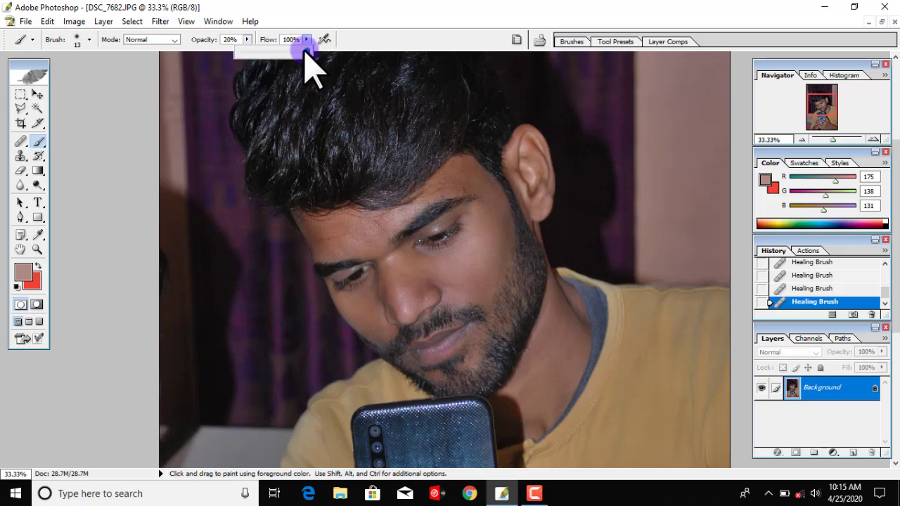
pyautogui.moveTo(308, 54); pyautogui.dragTo(269, 52)
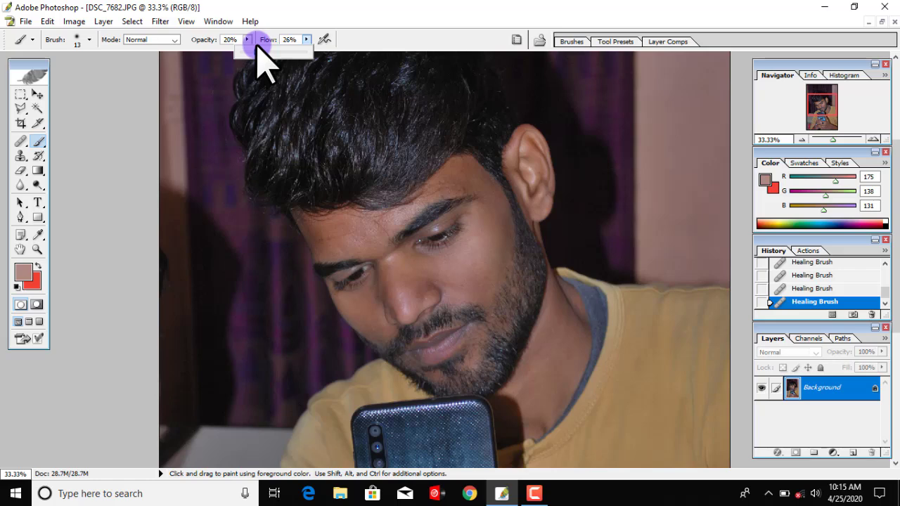
pyautogui.moveTo(260, 60); pyautogui.dragTo(258, 57)
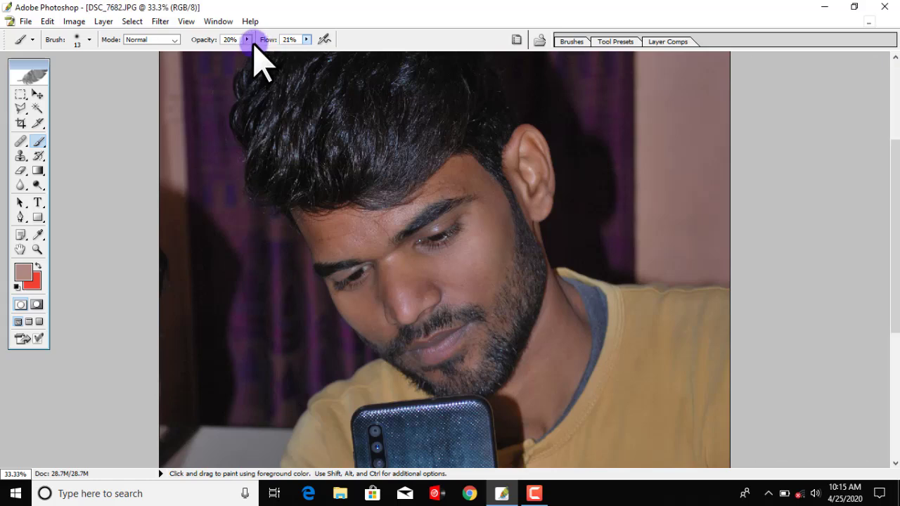
pyautogui.click(307, 40)
pyautogui.click(367, 121)
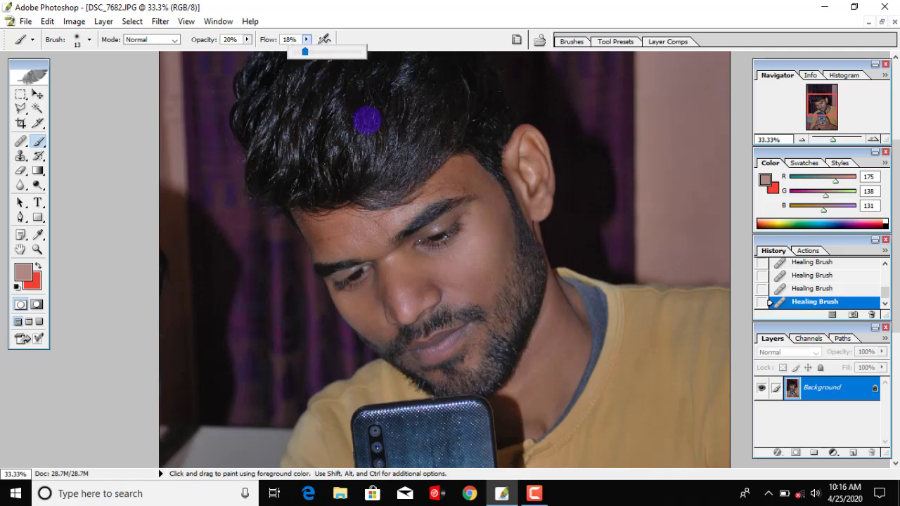
# Enlarge the brush to 64 px and zoom the face view to 66.67%
pyautogui.rightClick(487, 205)
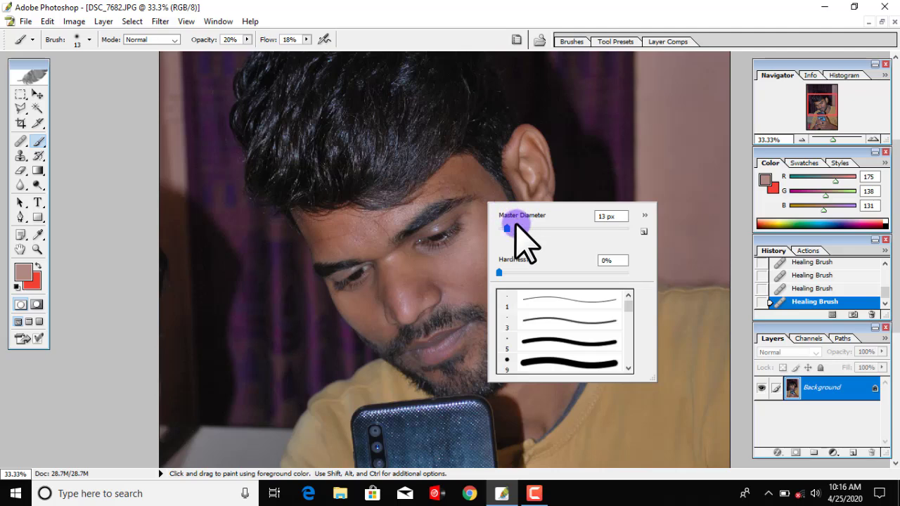
pyautogui.click(460, 204)
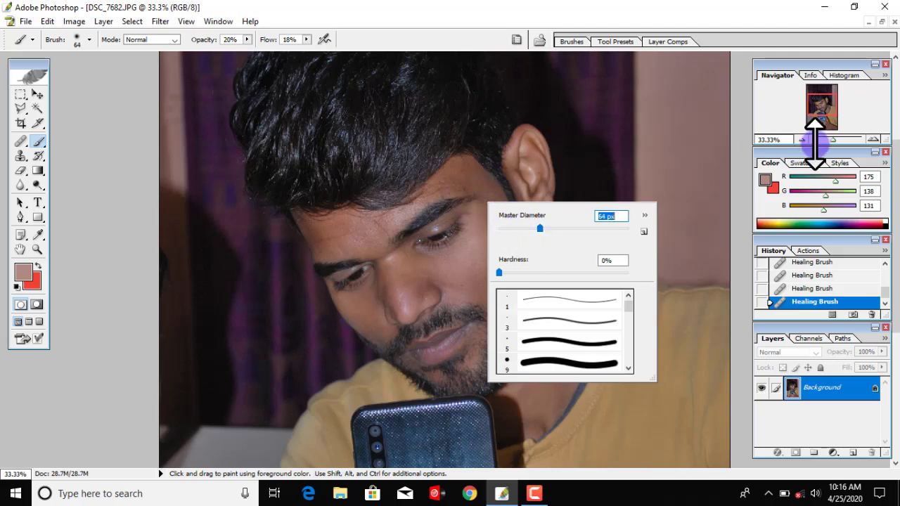
pyautogui.click(873, 139)
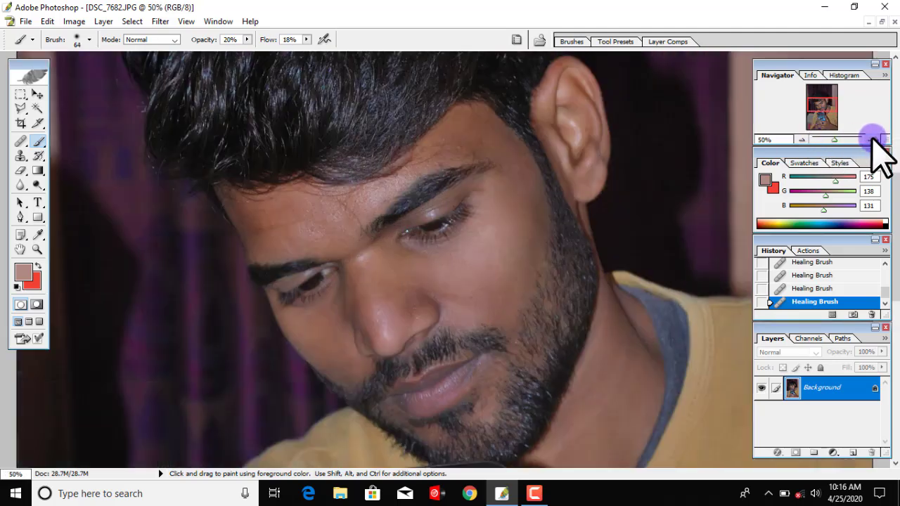
pyautogui.click(872, 139)
pyautogui.scroll(2, 458, 185)
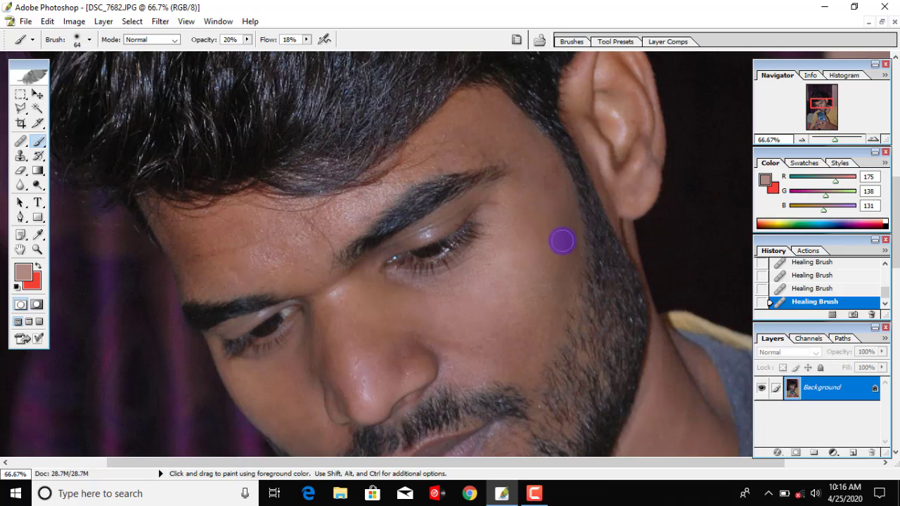
# Paint soft skin tone over the nose and cheek
pyautogui.scroll(-1, 438, 195)
pyautogui.scroll(-1, 458, 213)
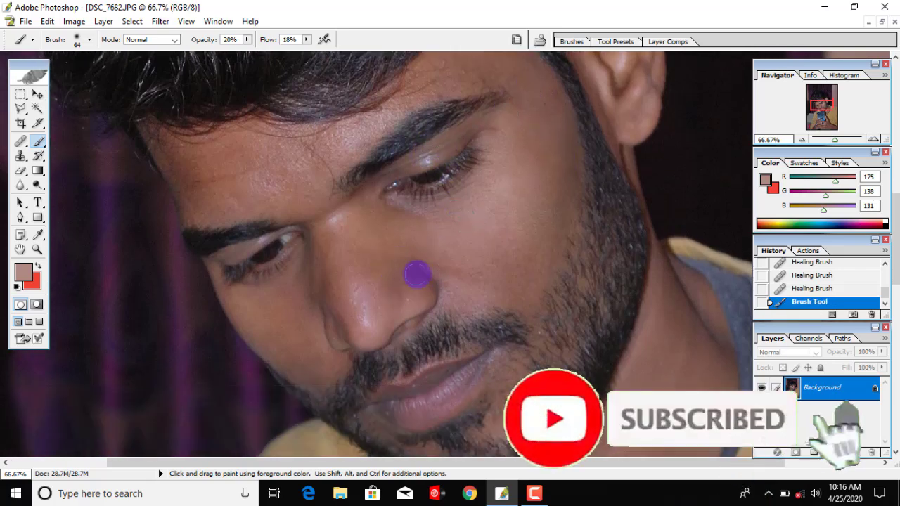
pyautogui.moveTo(458, 295); pyautogui.dragTo(345, 255)
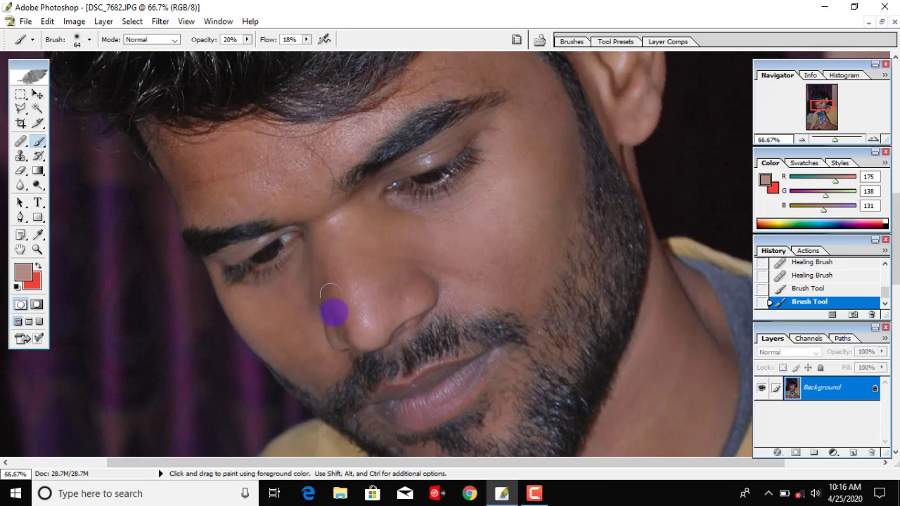
pyautogui.moveTo(334, 309); pyautogui.dragTo(343, 329)
# Paint a faint skin-tone stroke across the forehead
pyautogui.scroll(-3, 341, 292)
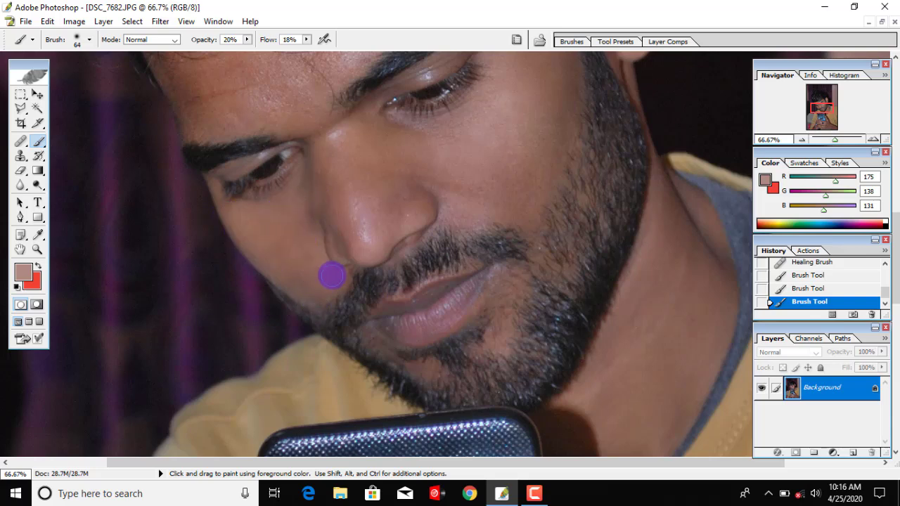
pyautogui.scroll(-1, 396, 280)
pyautogui.scroll(3, 459, 225)
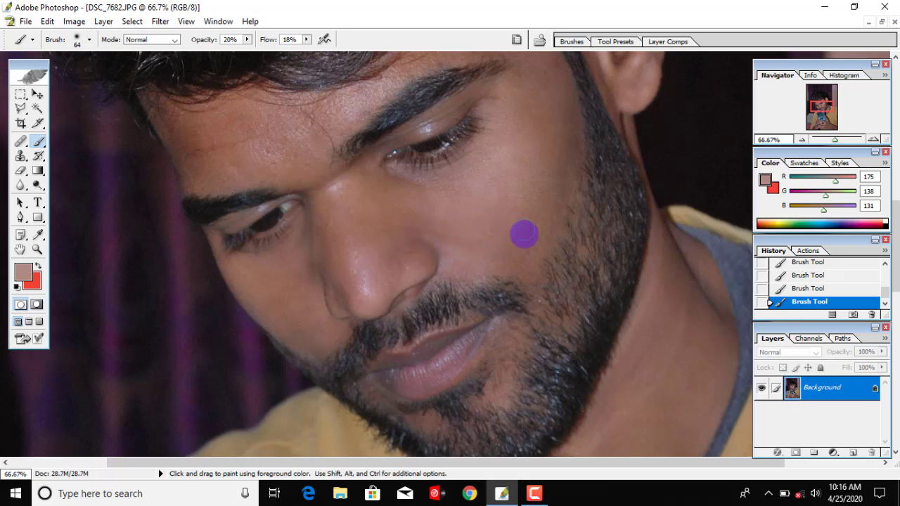
pyautogui.scroll(2, 527, 246)
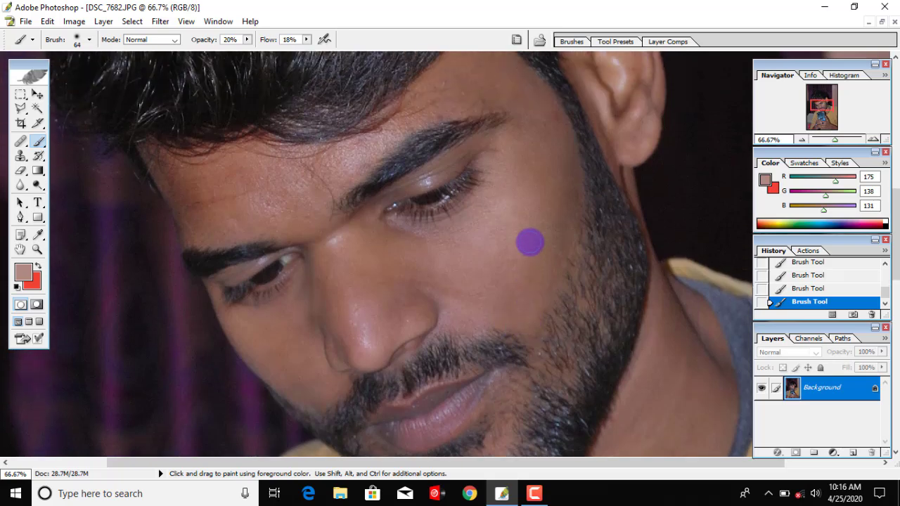
pyautogui.scroll(2, 555, 236)
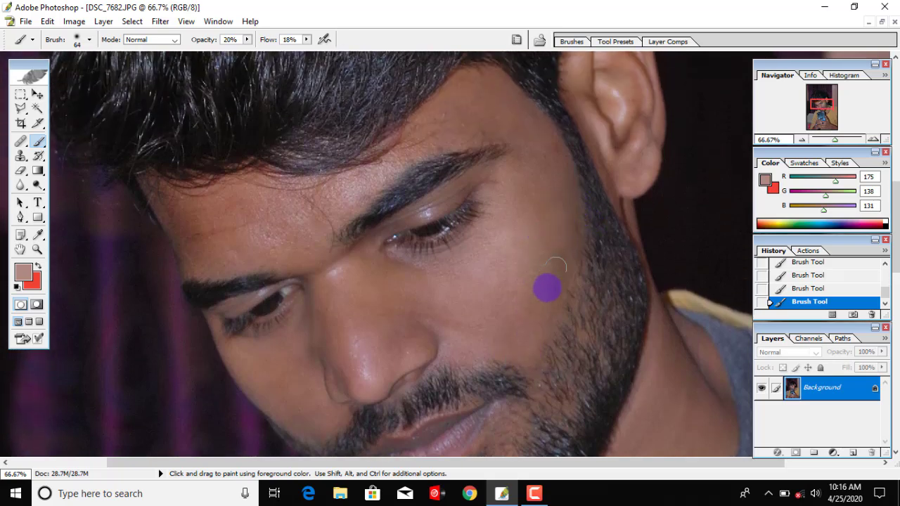
pyautogui.scroll(2, 571, 243)
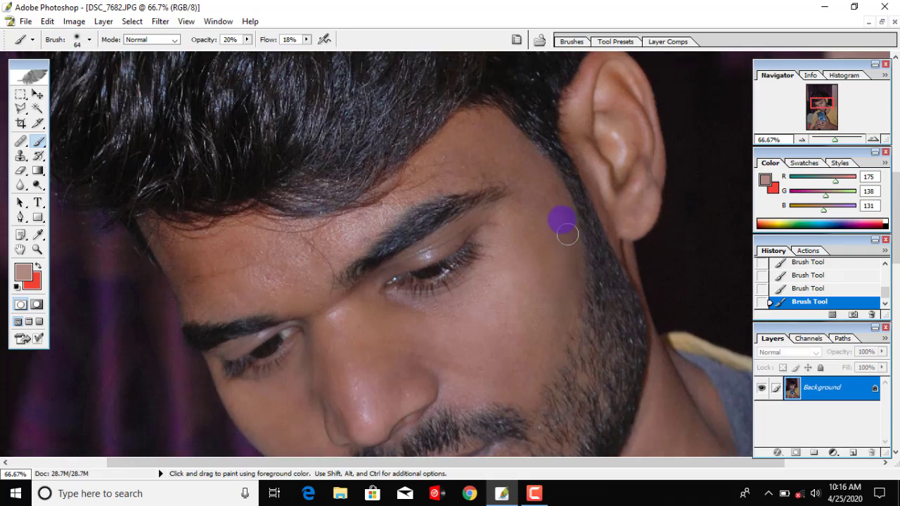
pyautogui.scroll(-2, 545, 281)
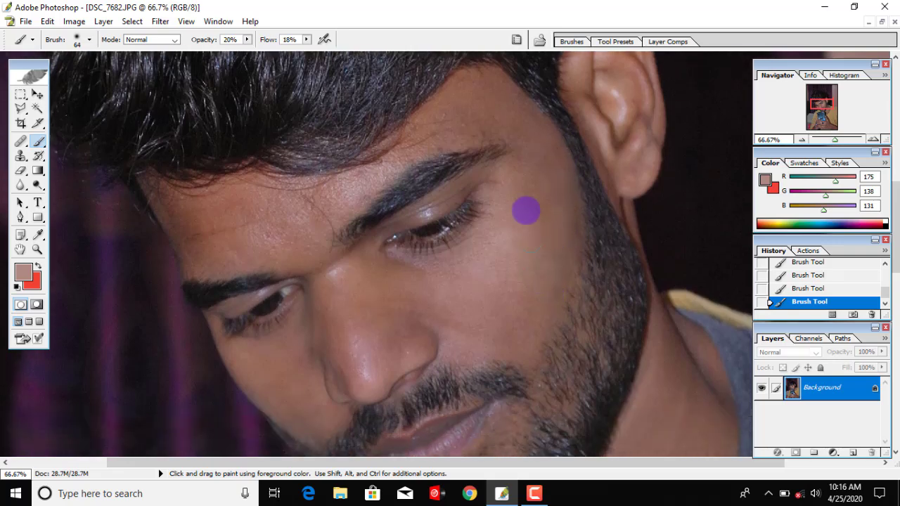
pyautogui.scroll(-2, 538, 236)
pyautogui.scroll(-1, 528, 225)
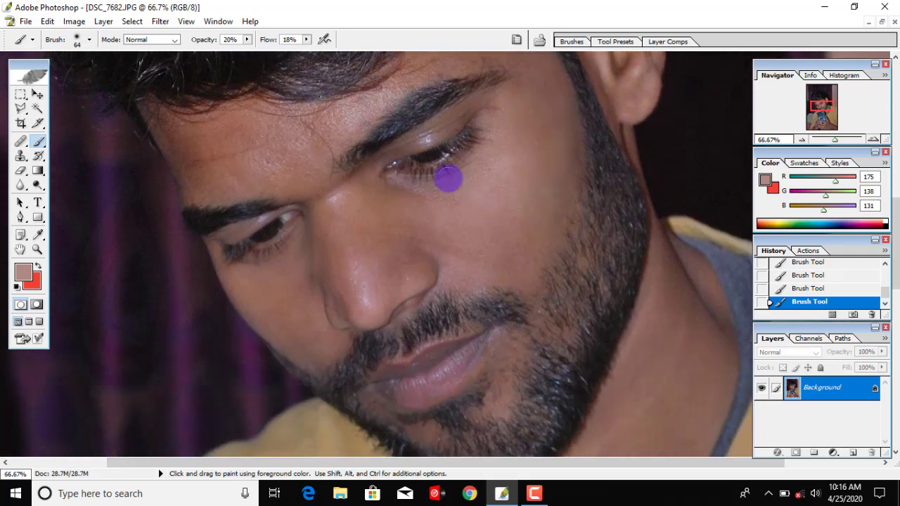
pyautogui.scroll(1, 408, 190)
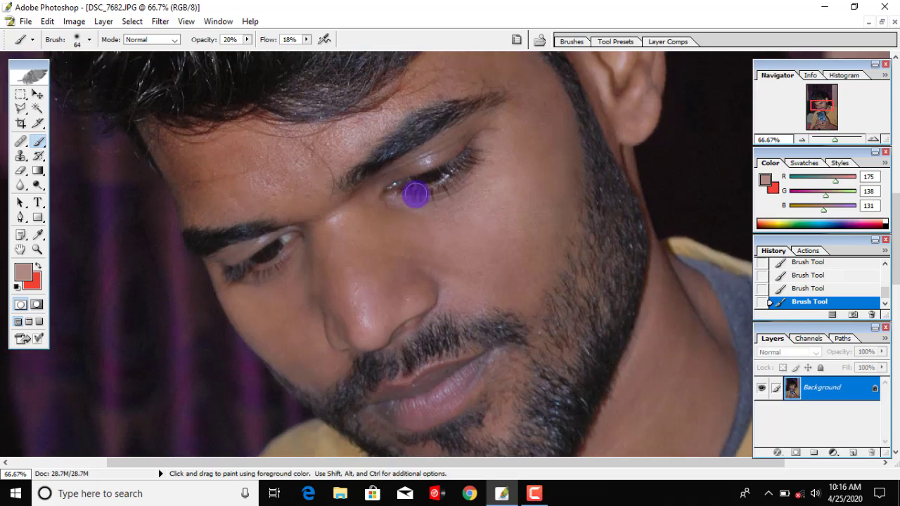
pyautogui.scroll(-3, 412, 190)
pyautogui.scroll(-1, 413, 194)
pyautogui.scroll(3, 417, 198)
pyautogui.scroll(3, 417, 198)
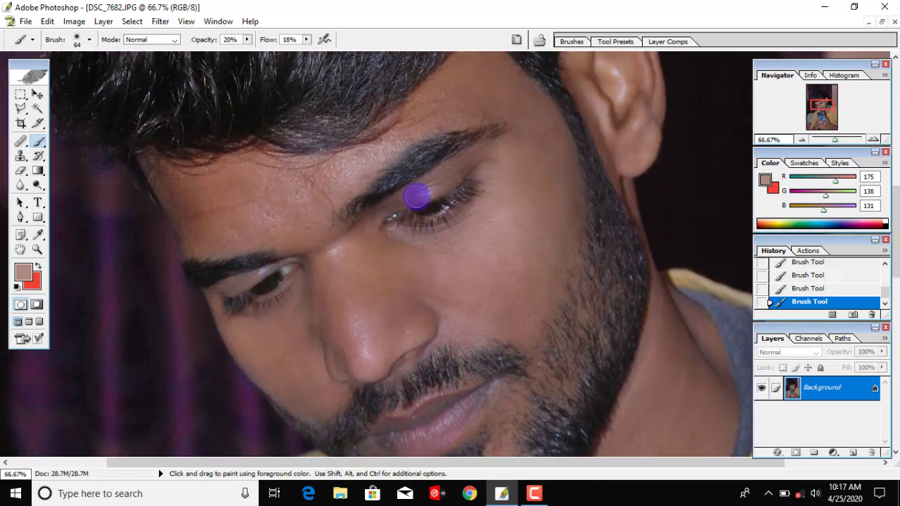
pyautogui.scroll(2, 417, 198)
pyautogui.scroll(1, 454, 200)
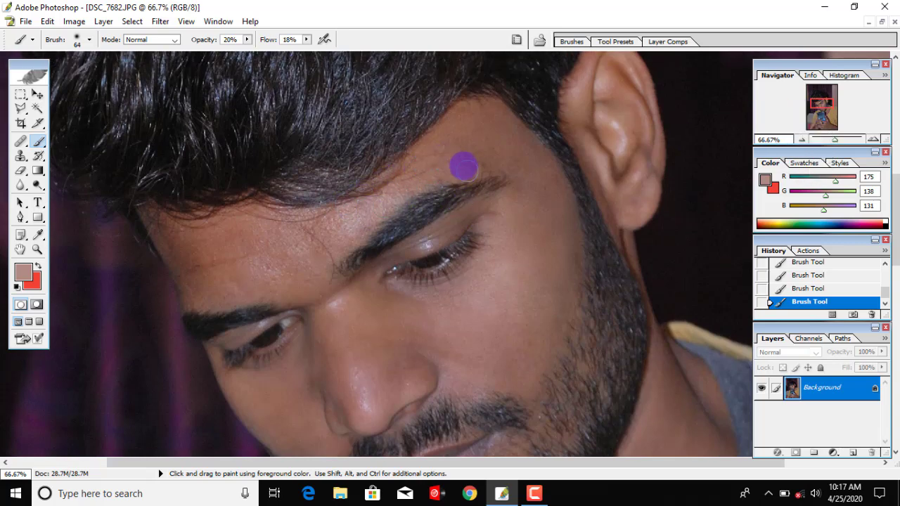
pyautogui.moveTo(464, 134); pyautogui.dragTo(232, 231)
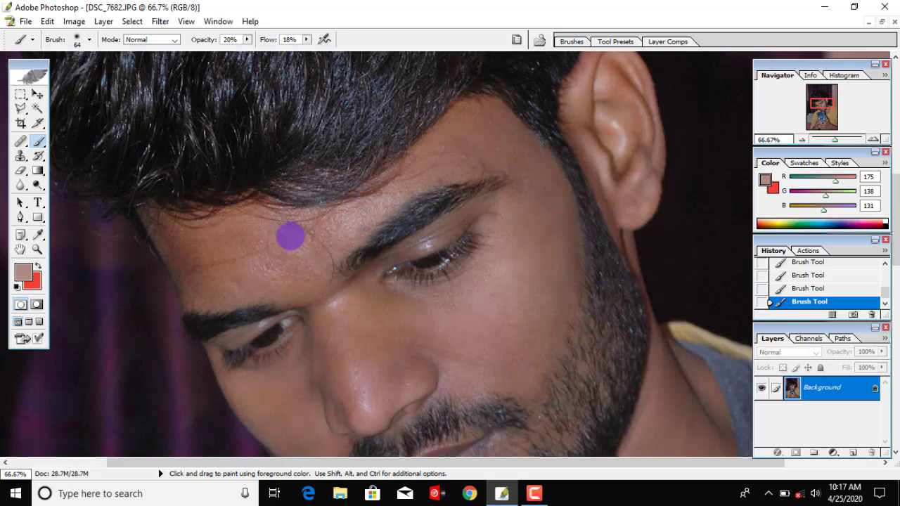
# Widen the brush's Master Diameter to 99 px
pyautogui.rightClick(293, 234)
pyautogui.moveTo(327, 258); pyautogui.dragTo(371, 258)
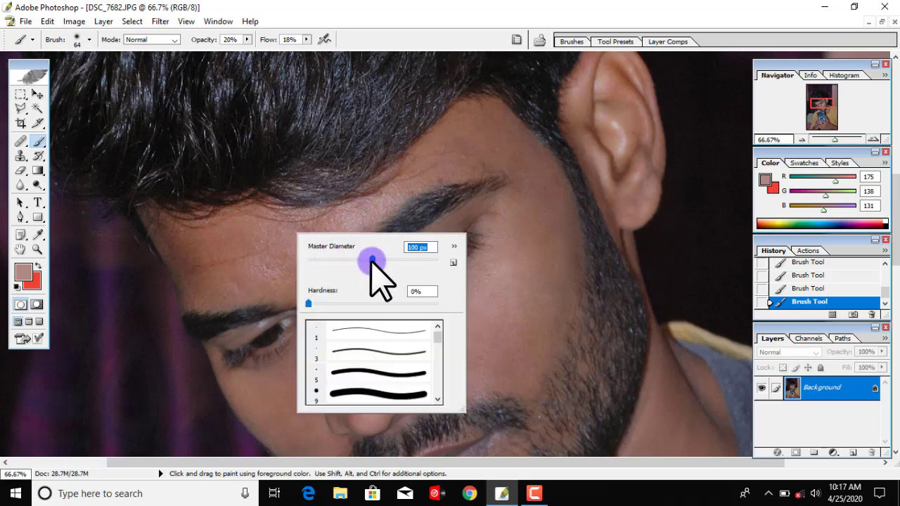
pyautogui.click(181, 240)
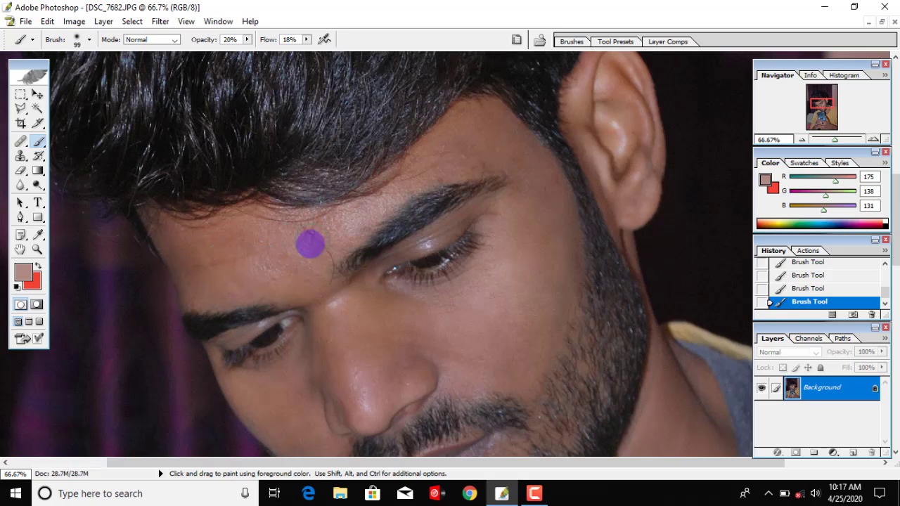
# Zoom out to show the whole portrait, then back in to 25%
pyautogui.click(799, 139)
pyautogui.click(800, 139)
pyautogui.click(799, 139)
pyautogui.click(799, 139)
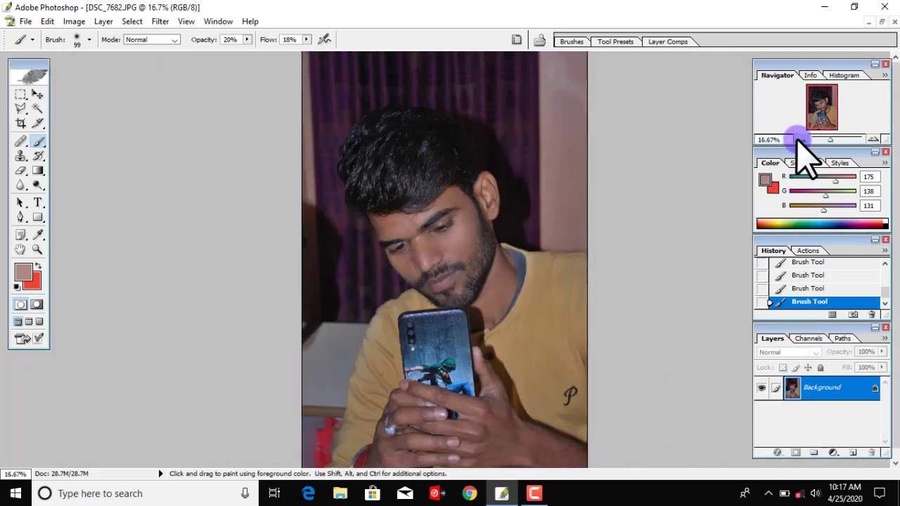
pyautogui.click(800, 139)
pyautogui.click(872, 138)
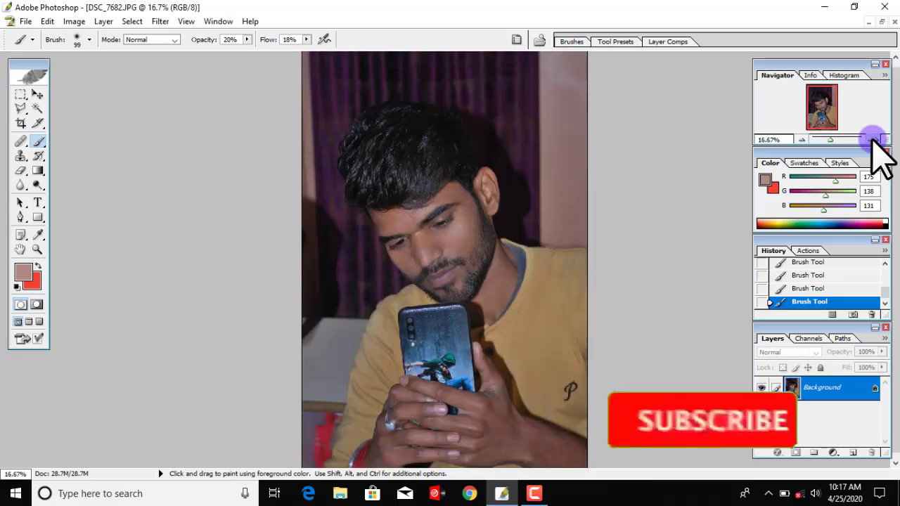
pyautogui.click(872, 138)
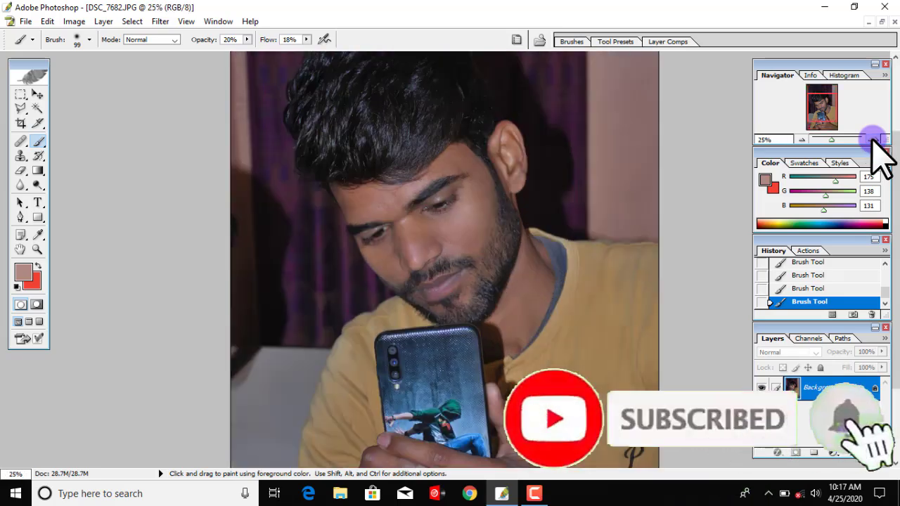